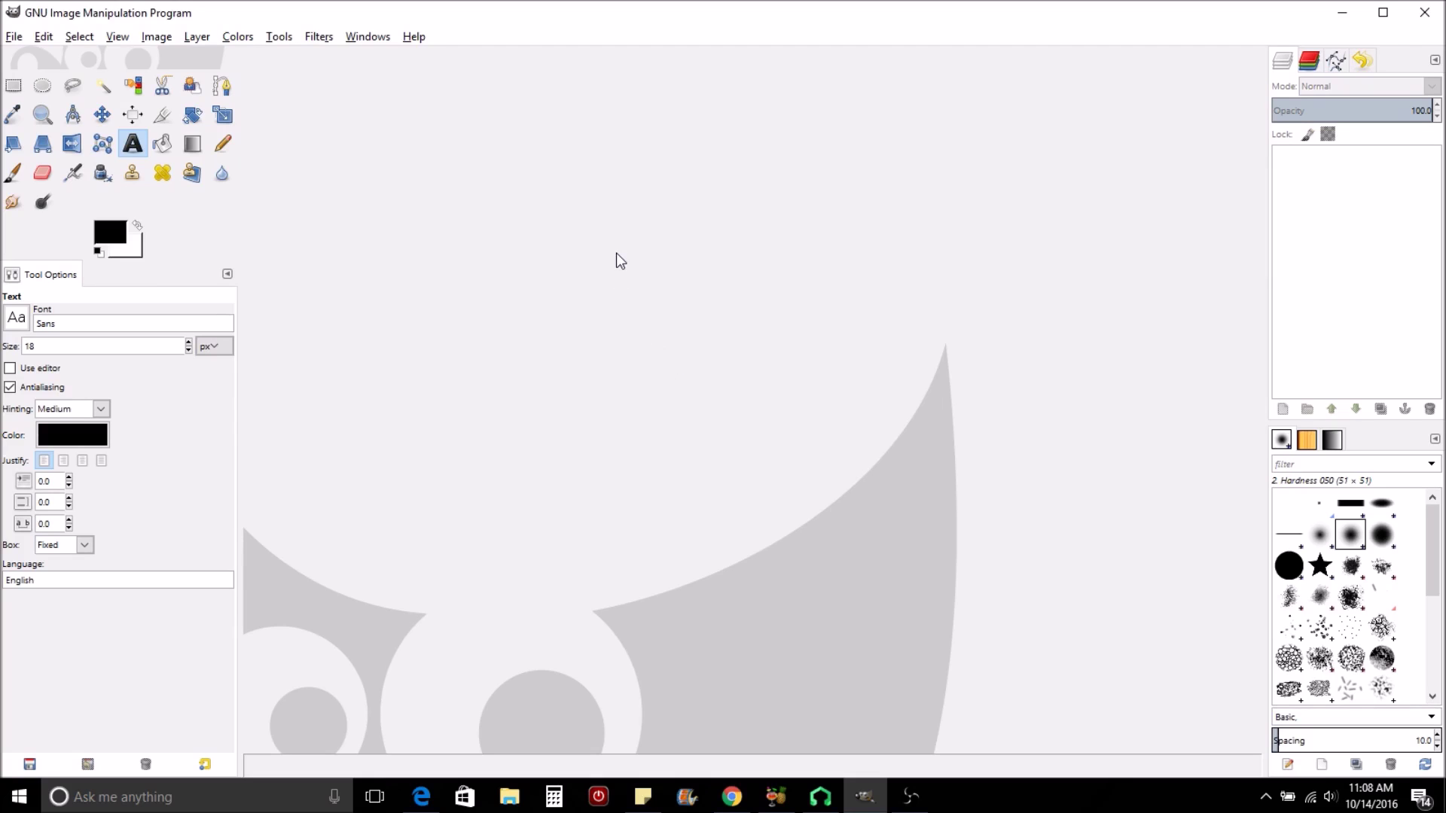
pyautogui.click(13, 38)
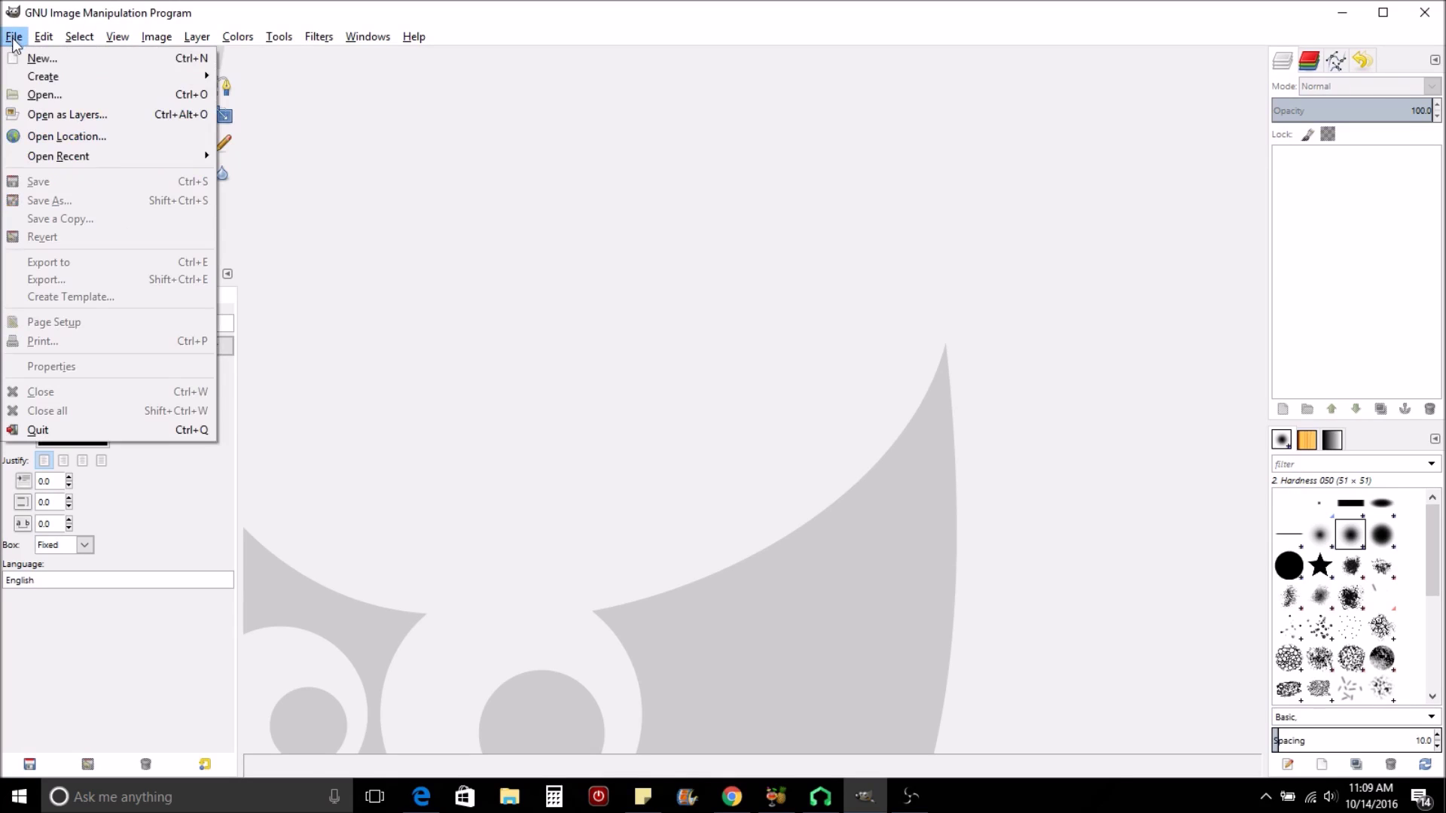
pyautogui.click(29, 94)
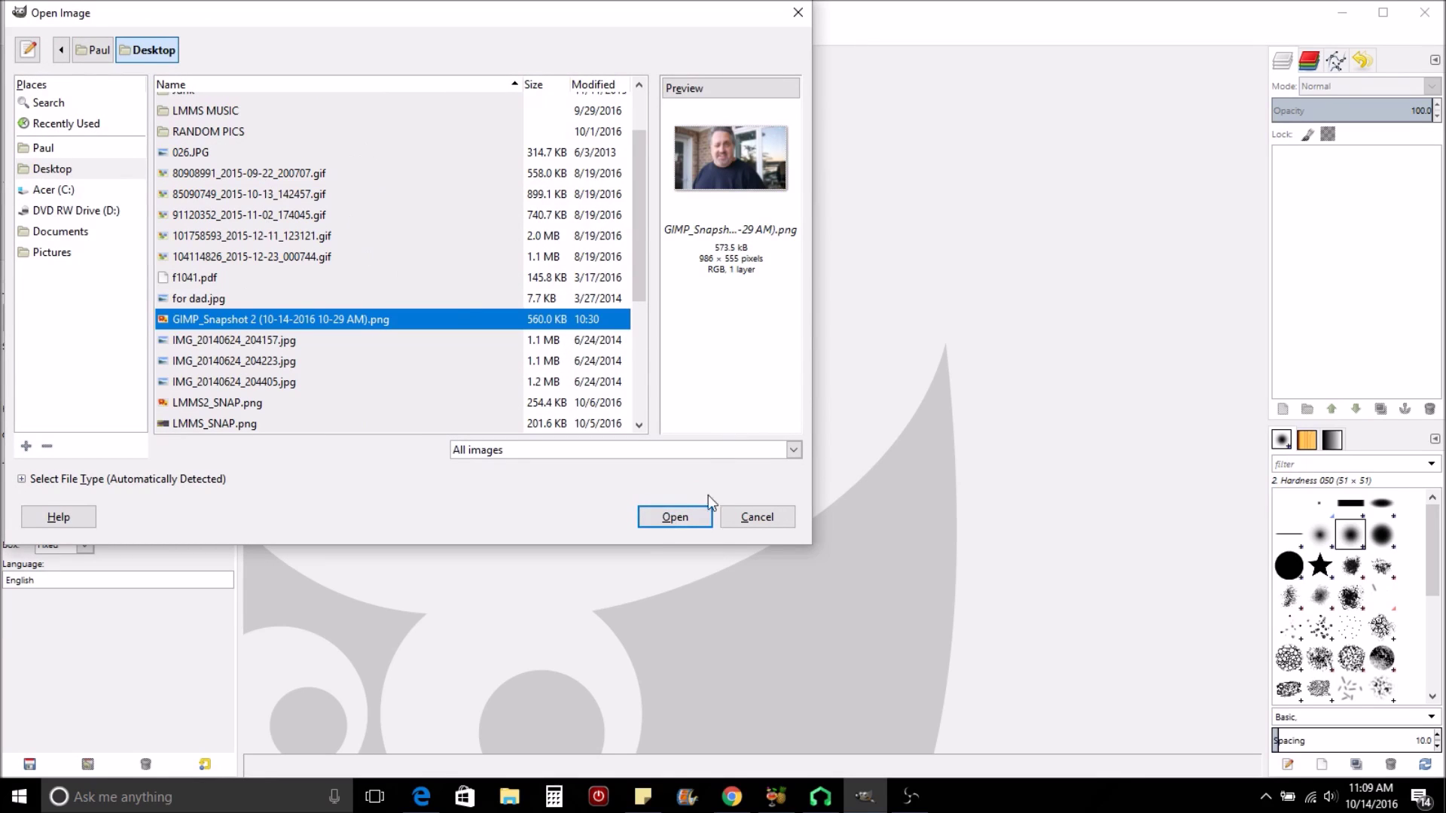
pyautogui.click(685, 518)
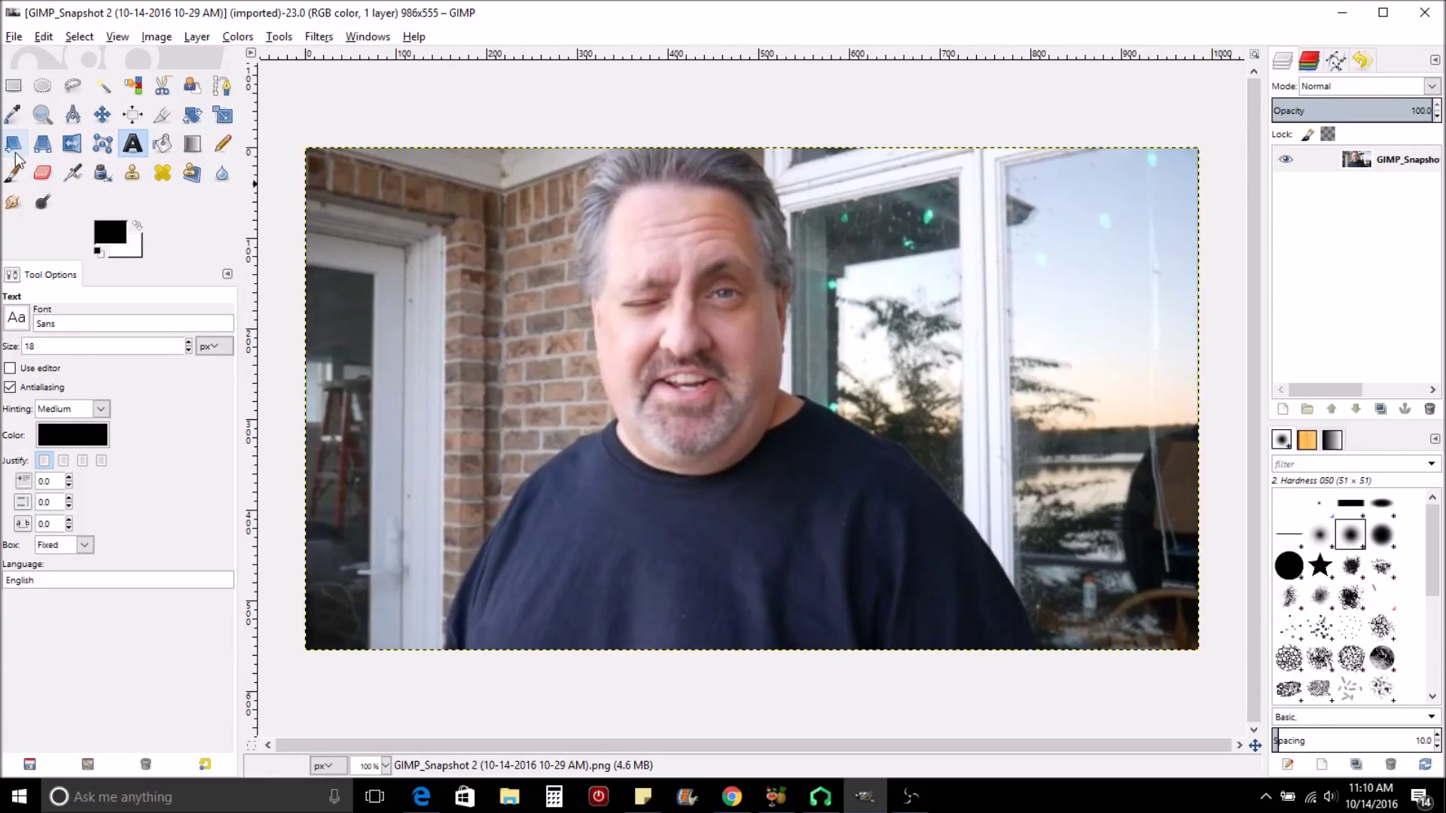
# Step: Add LOGO_try3.jpg as a new layer on top of the snapshot photo
pyautogui.click(11, 37)
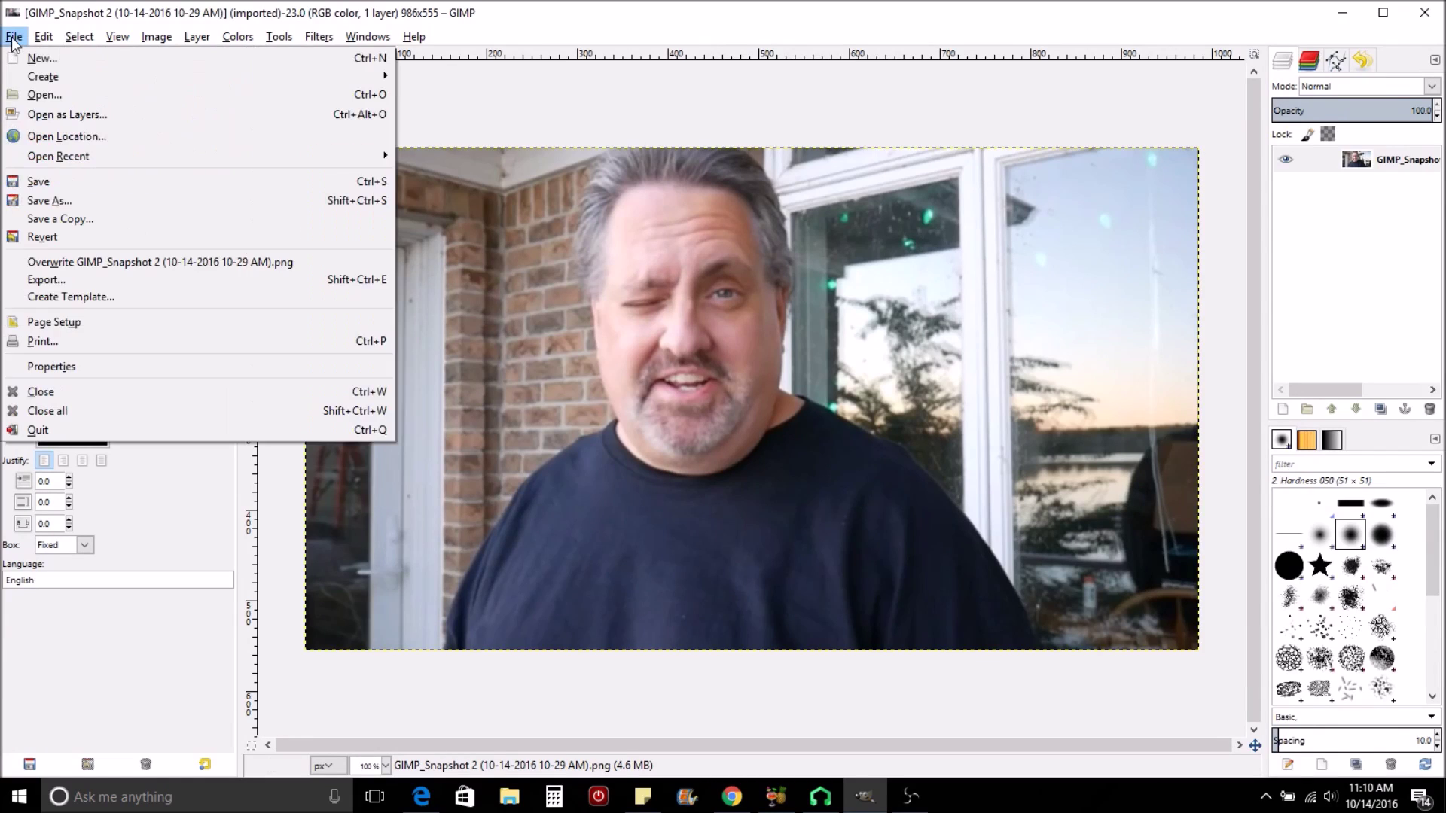
pyautogui.click(49, 120)
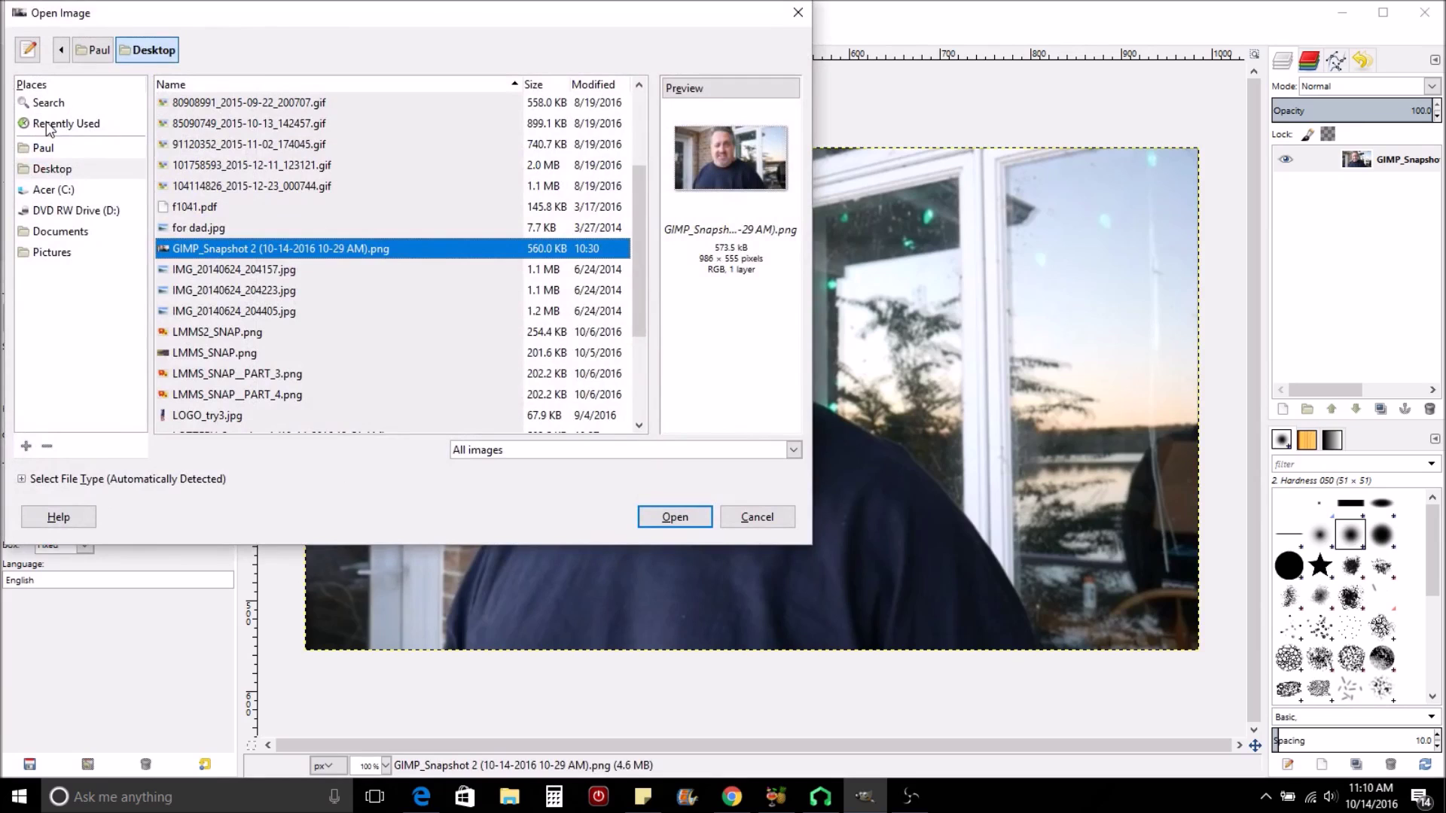
pyautogui.click(208, 416)
pyautogui.click(676, 518)
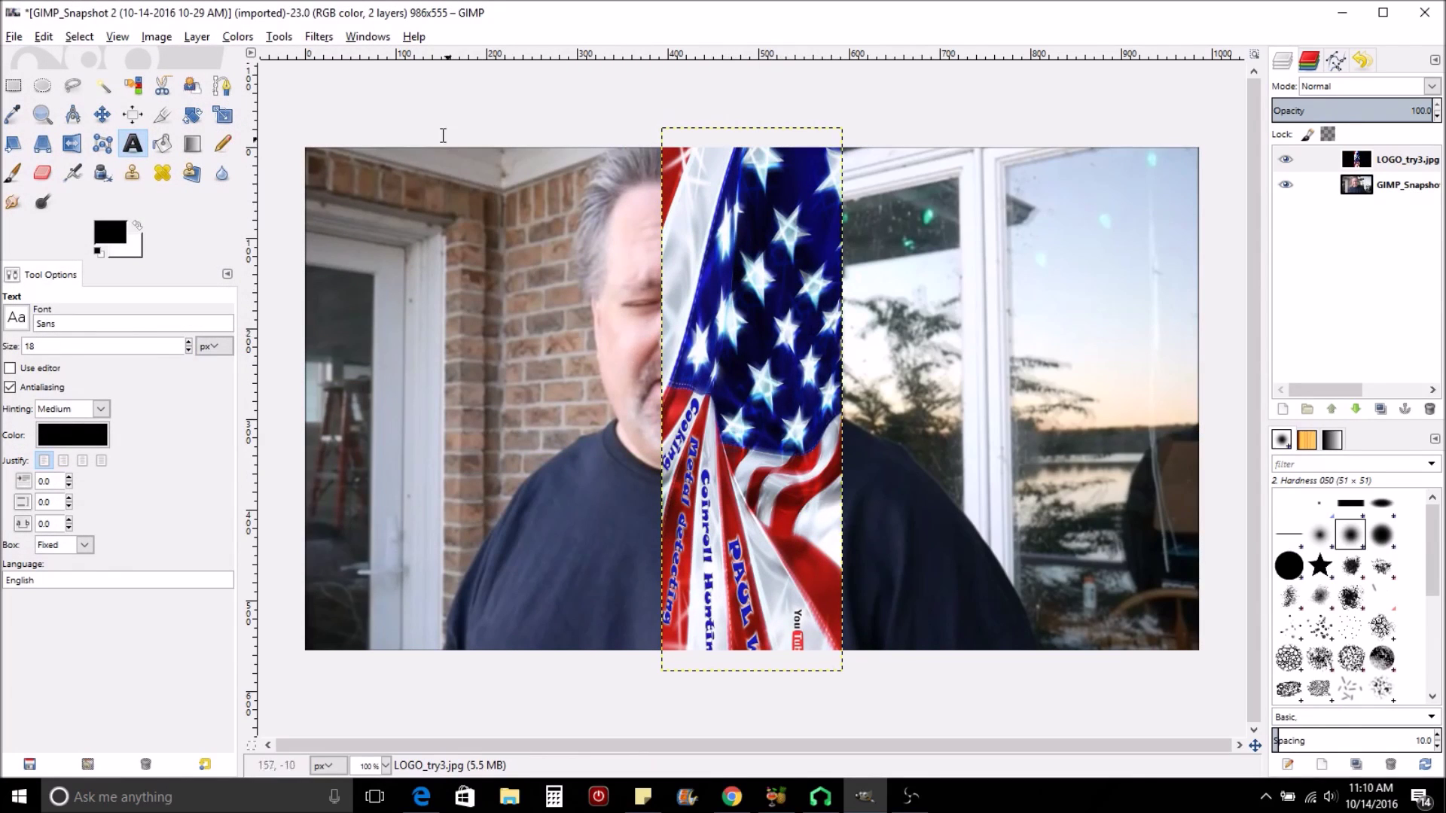
pyautogui.click(103, 119)
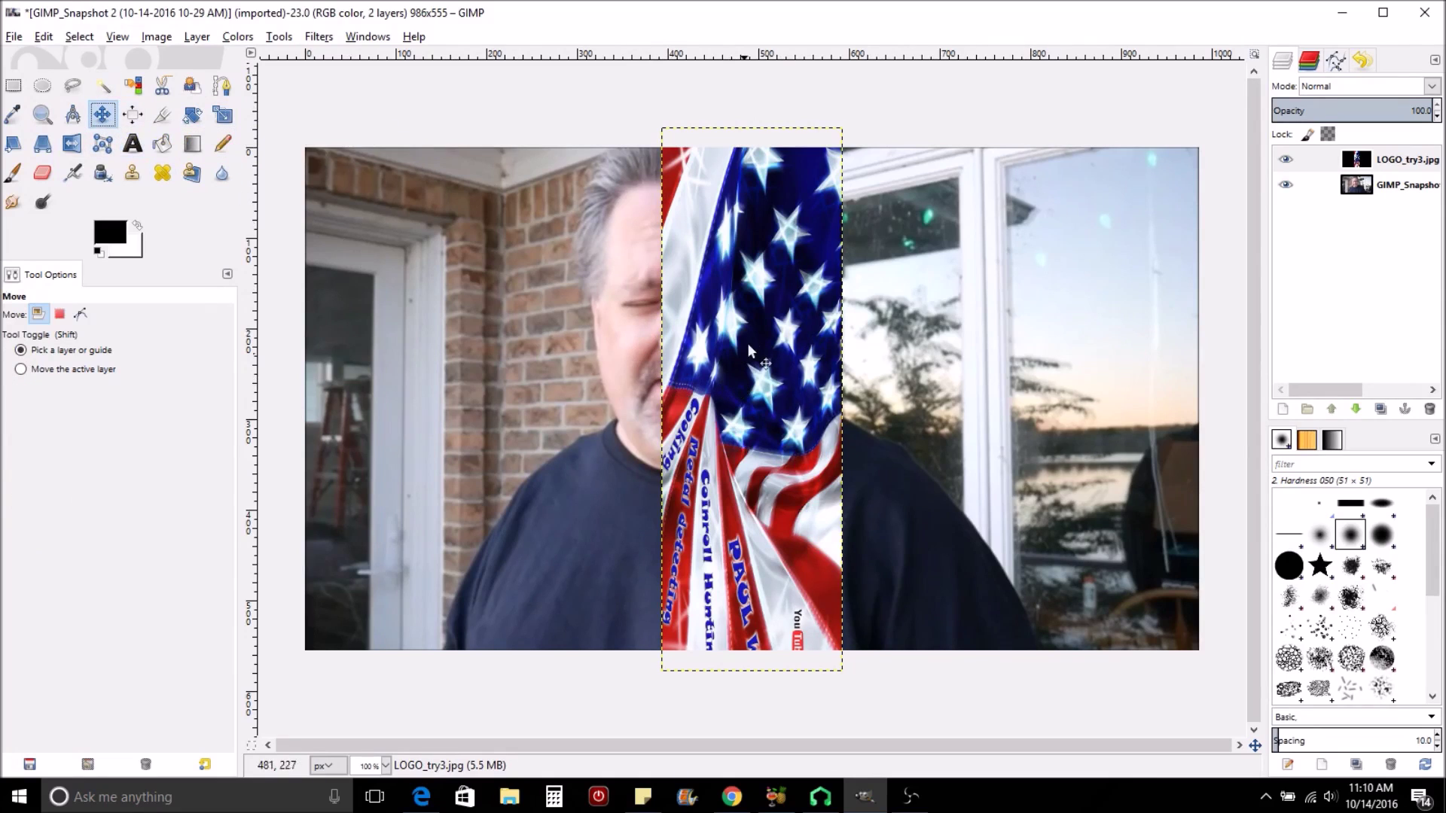
# Step: Drag the flag logo layer over to the photo's left edge
pyautogui.moveTo(756, 328); pyautogui.dragTo(324, 310)
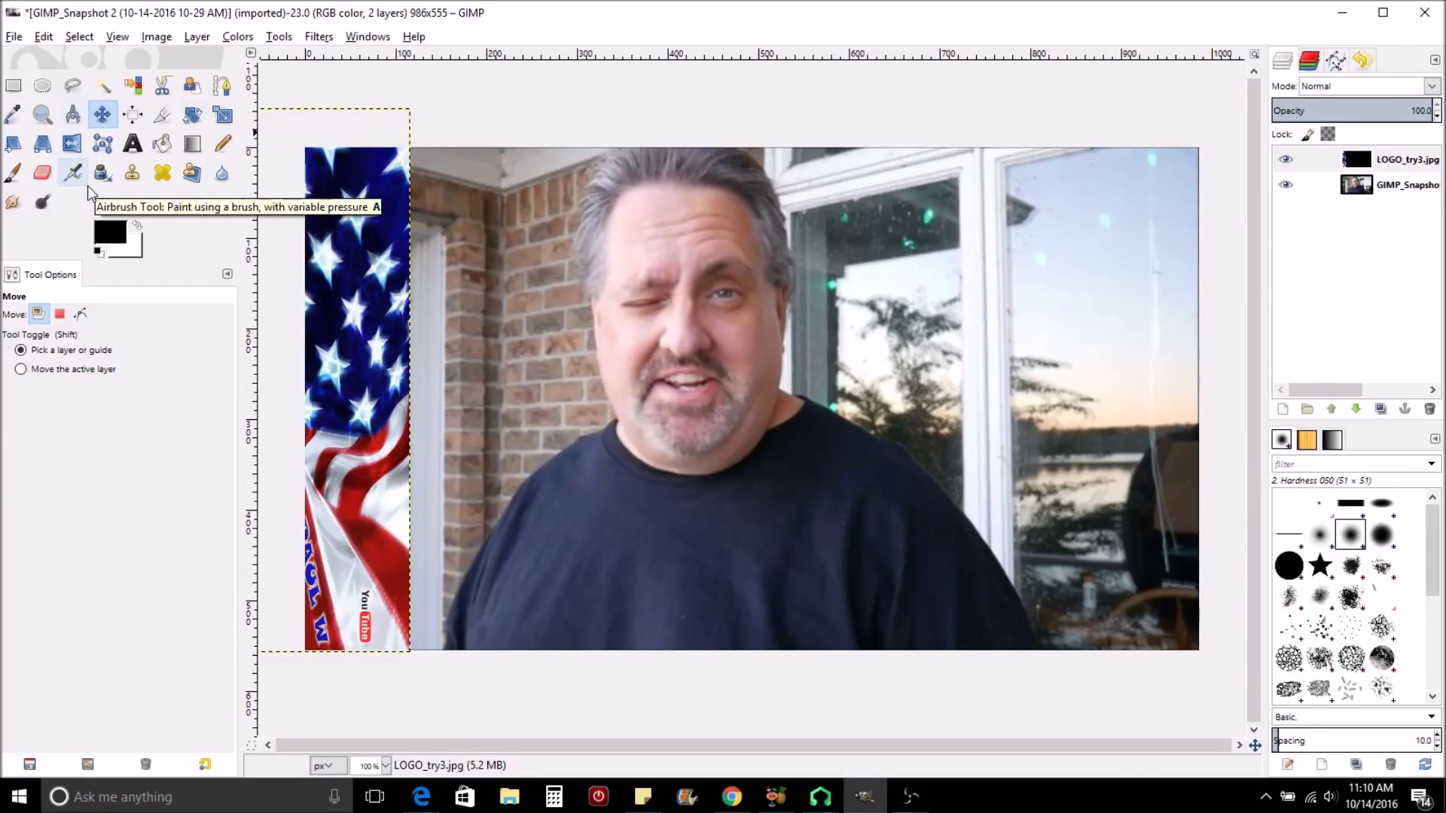
pyautogui.click(134, 144)
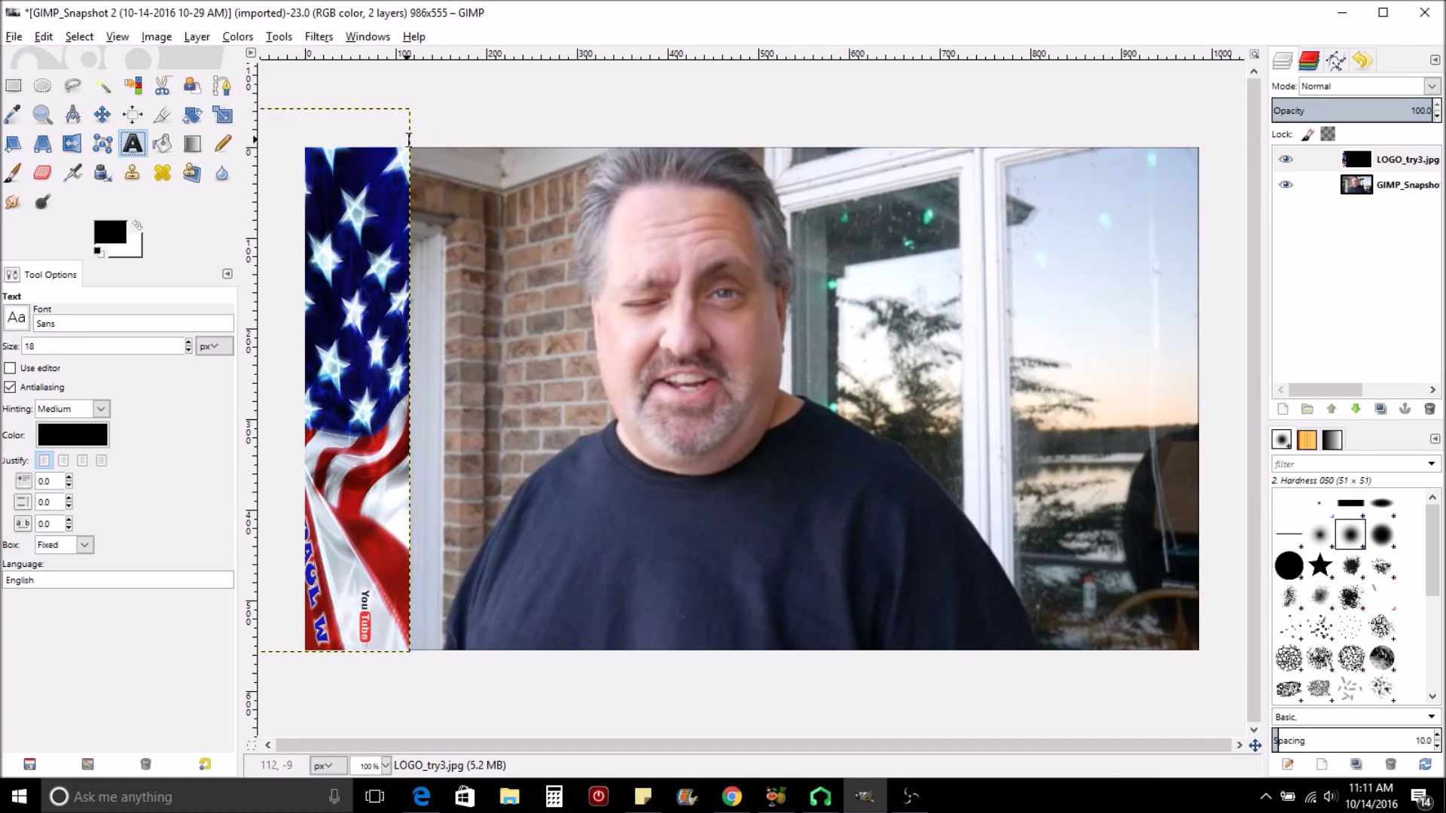
# Step: Draw a text box across the photo's top and type 'Aint he a handsome bugger'
pyautogui.moveTo(412, 140); pyautogui.dragTo(1198, 301)
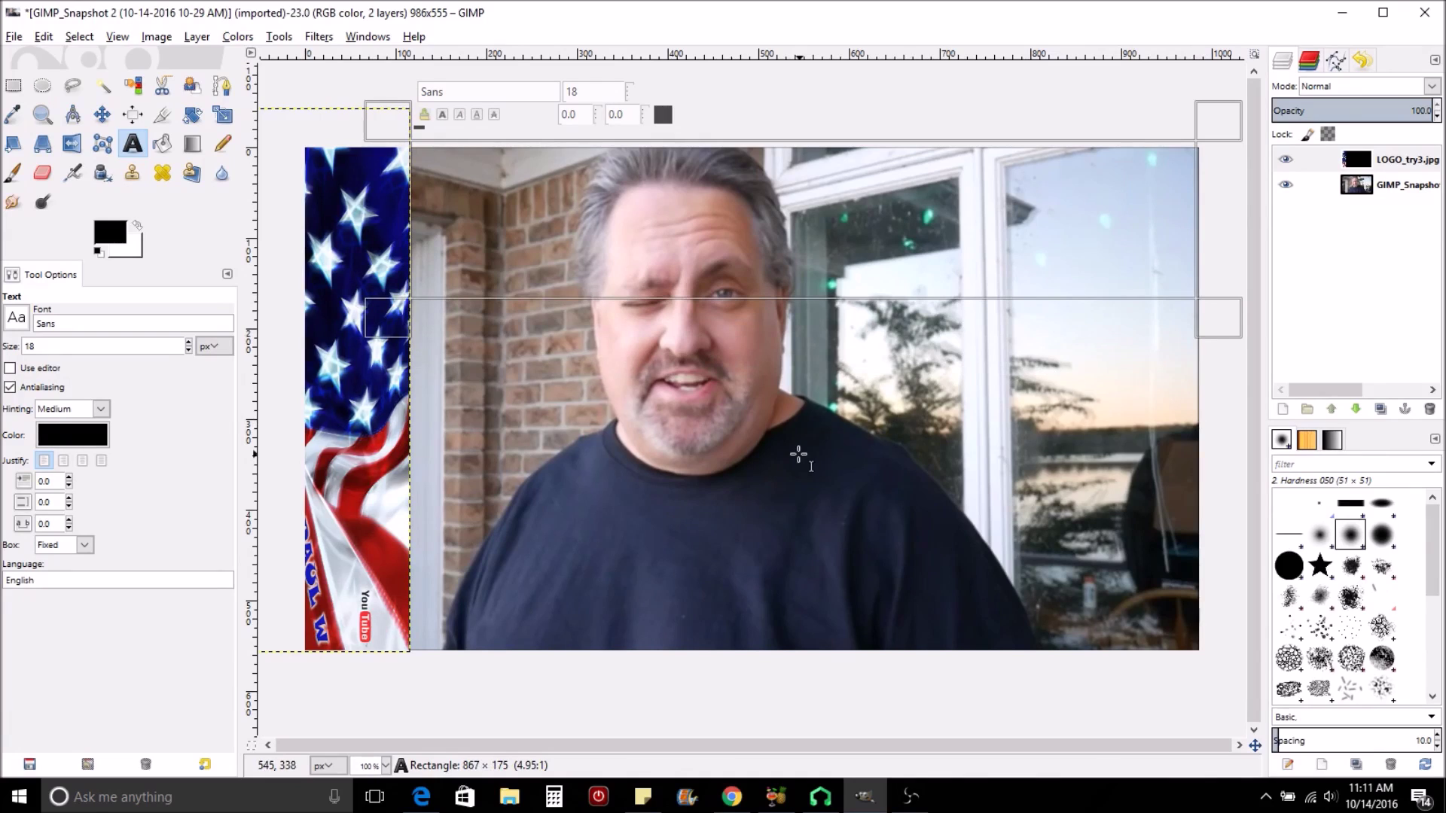
pyautogui.click(575, 316)
pyautogui.write('A')
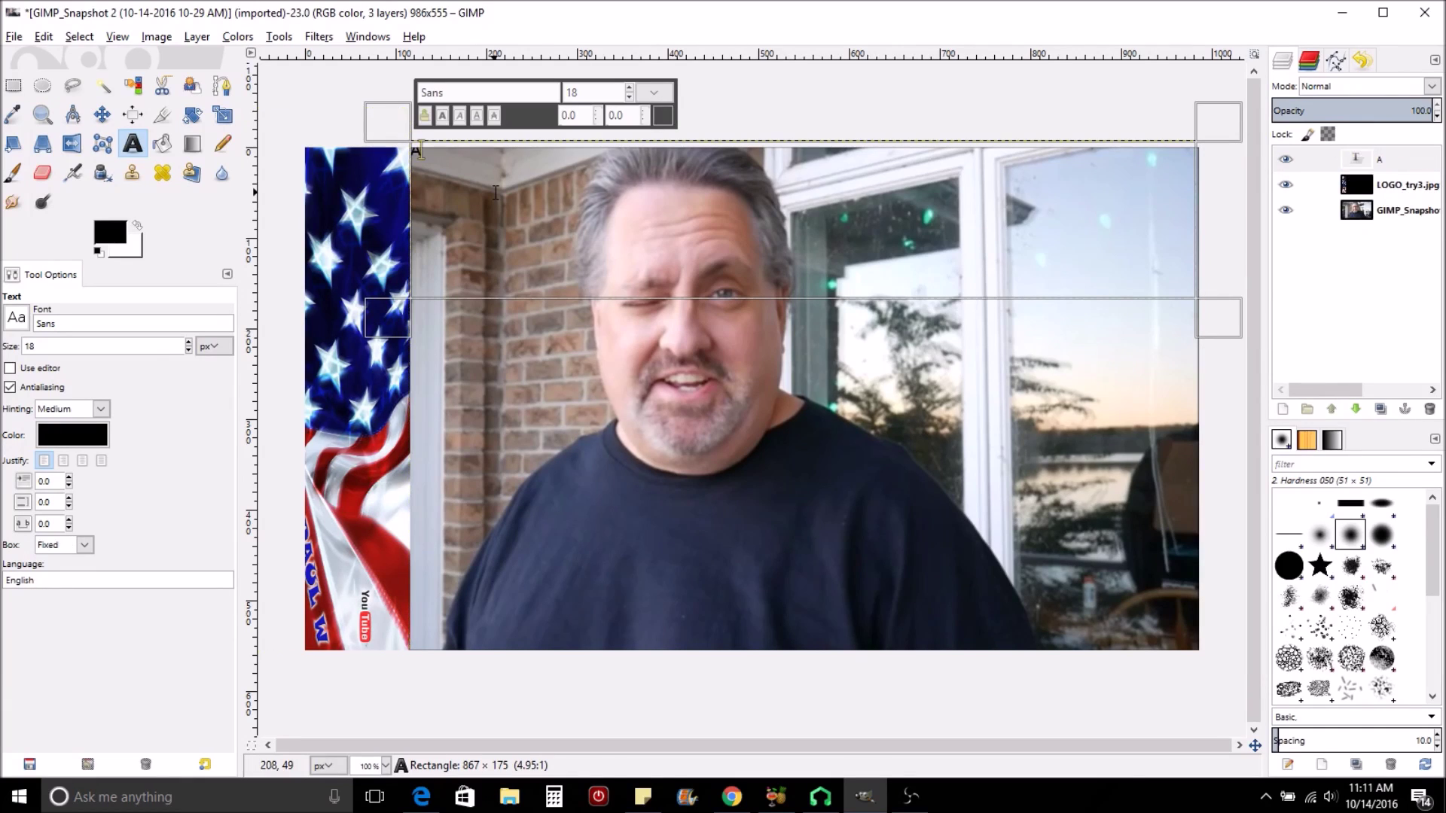
pyautogui.write('int he a hands')
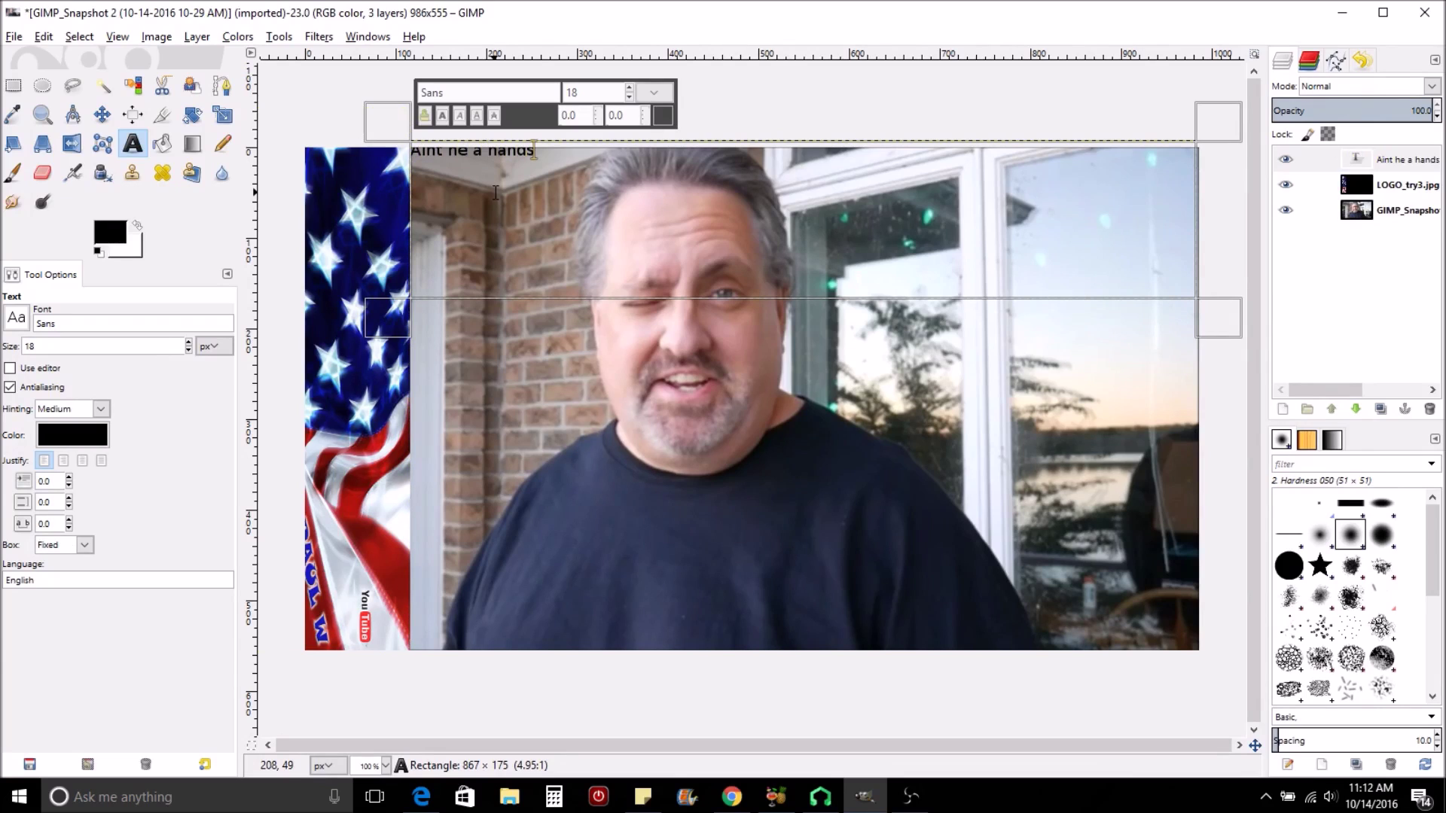
pyautogui.write('ome bugger')
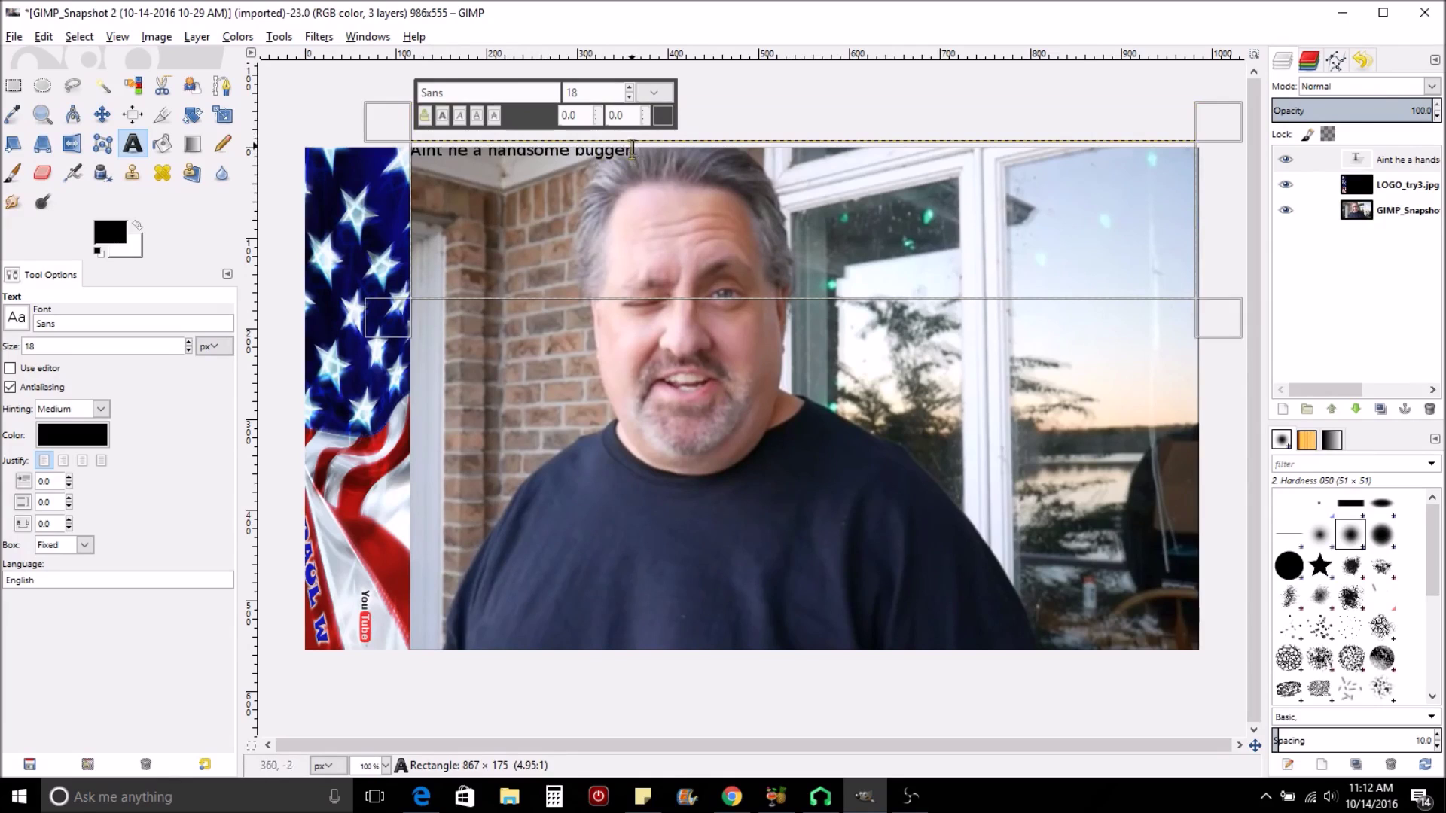
# Step: Select the caption text and set its font size to 60
pyautogui.moveTo(633, 151); pyautogui.dragTo(415, 177)
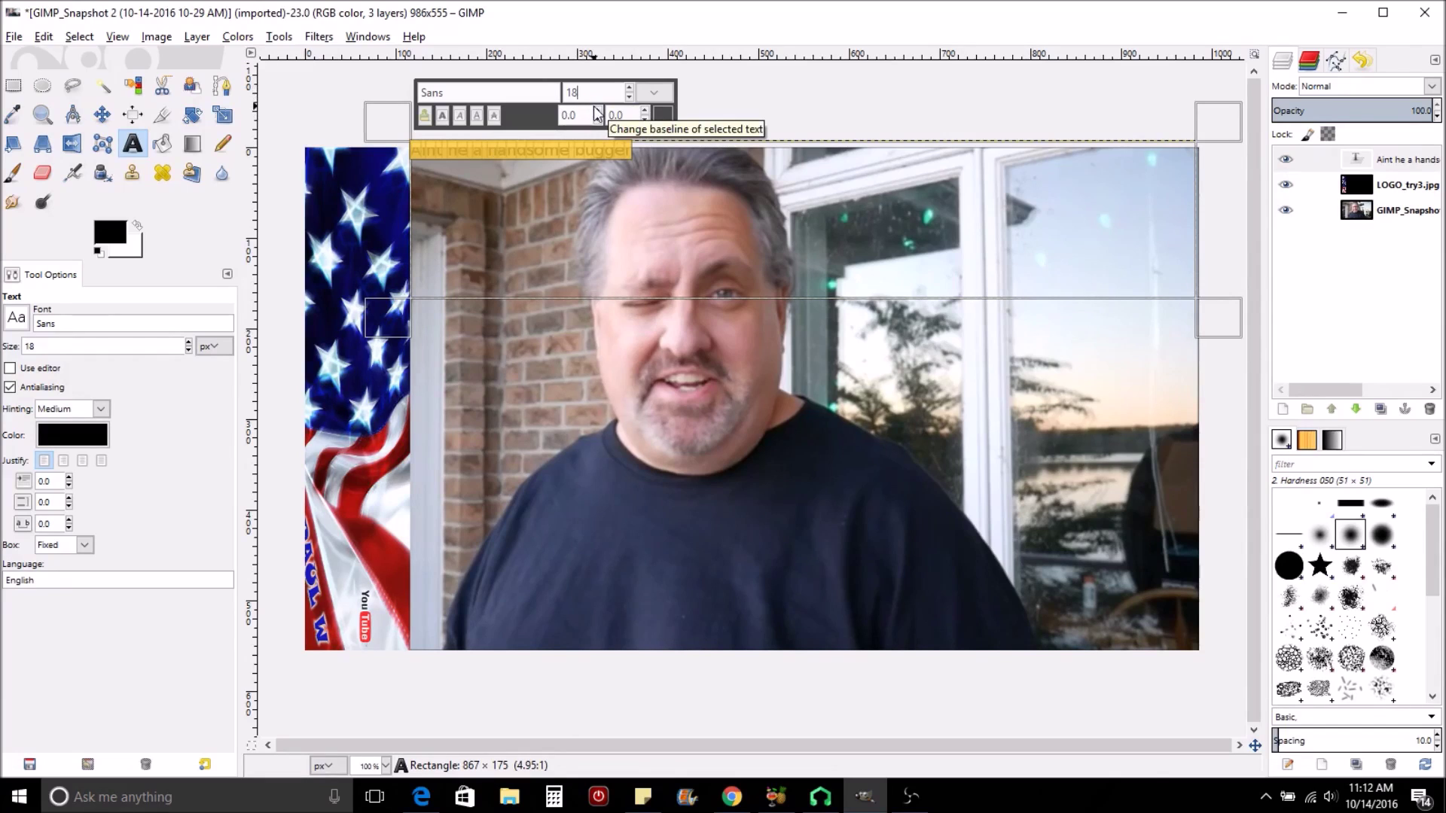
pyautogui.press('BackSpace')
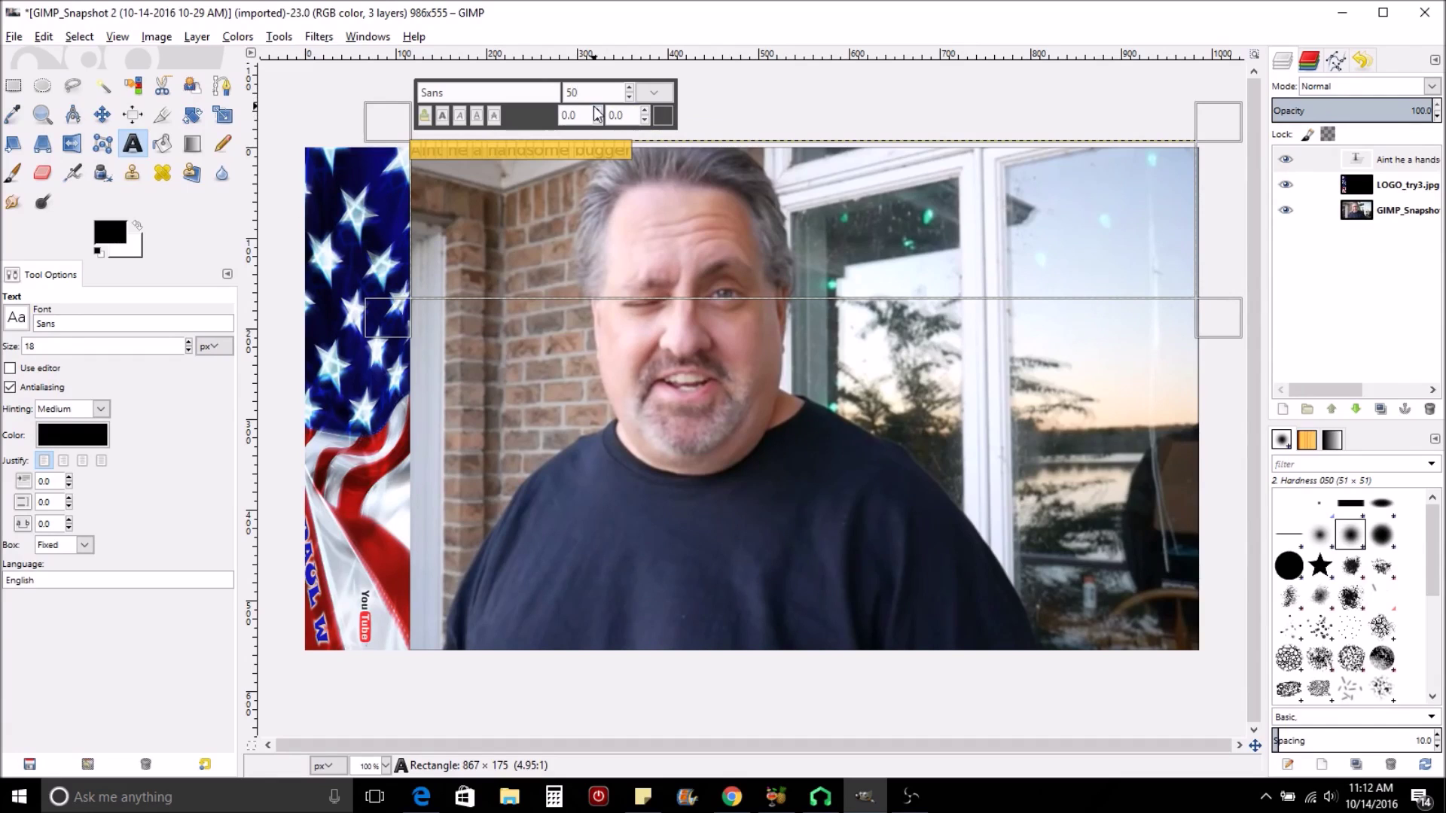
pyautogui.press('Return')
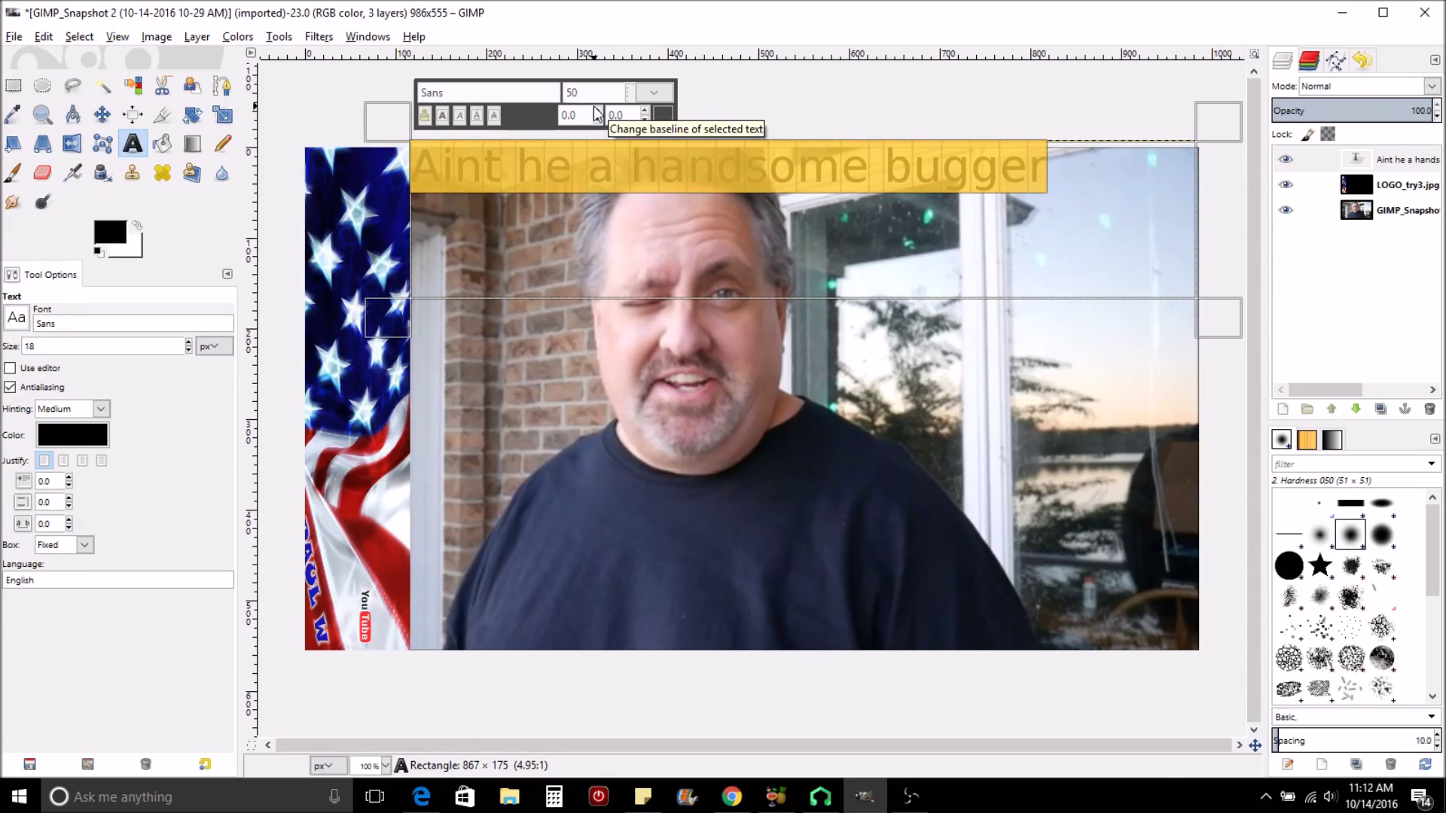
pyautogui.press('BackSpace')
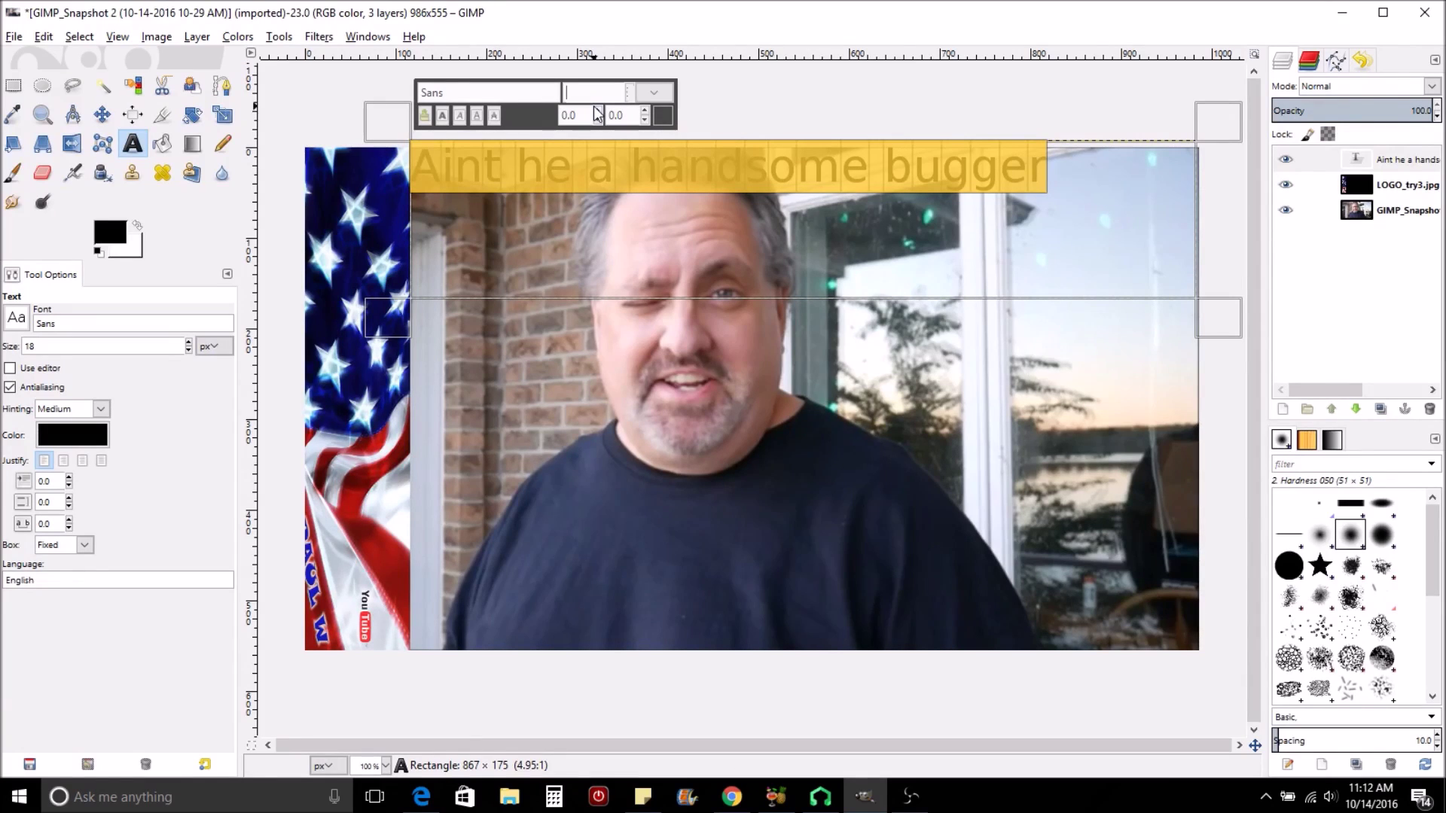
pyautogui.write('60')
pyautogui.press('Return')
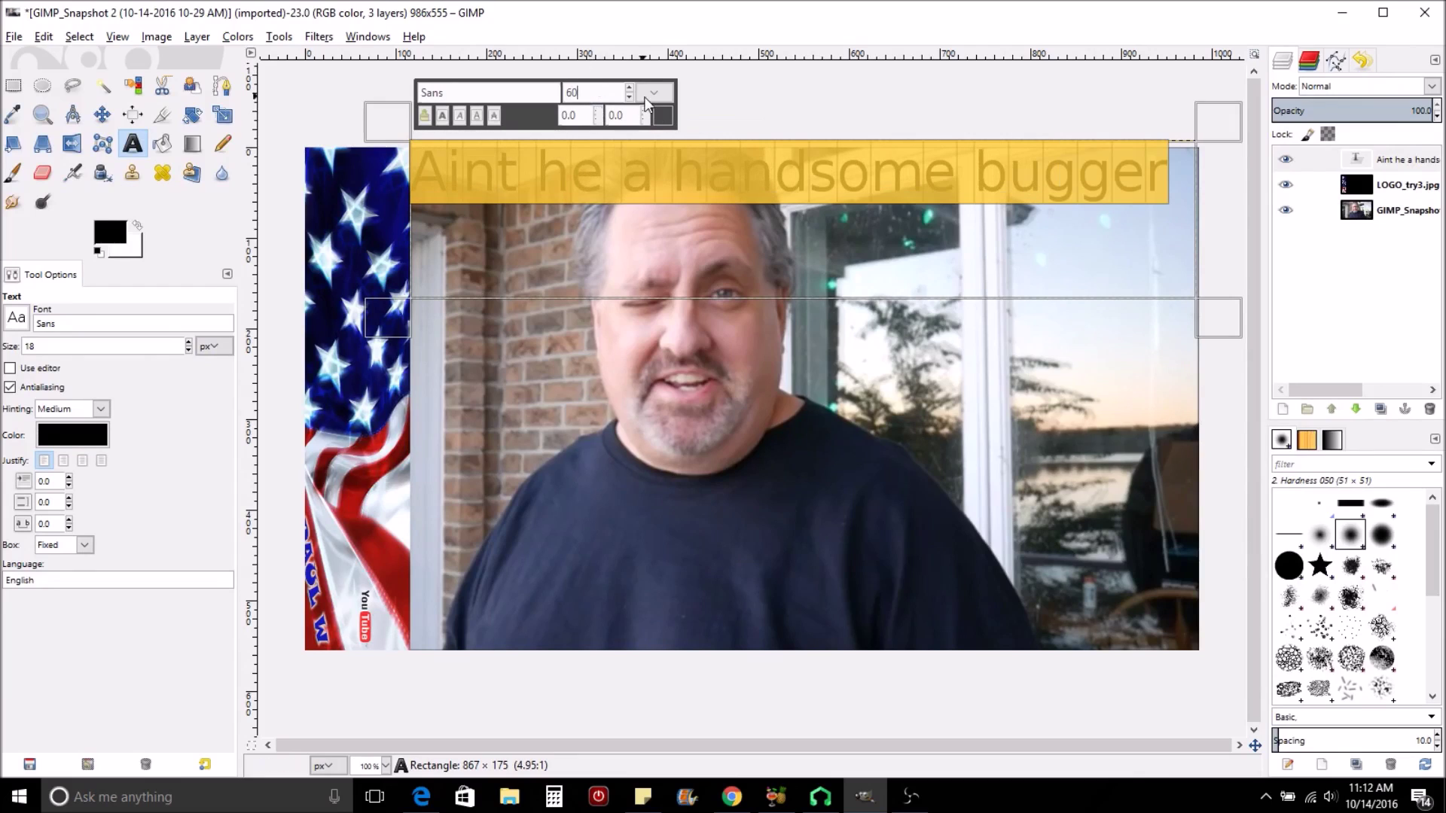
pyautogui.click(662, 116)
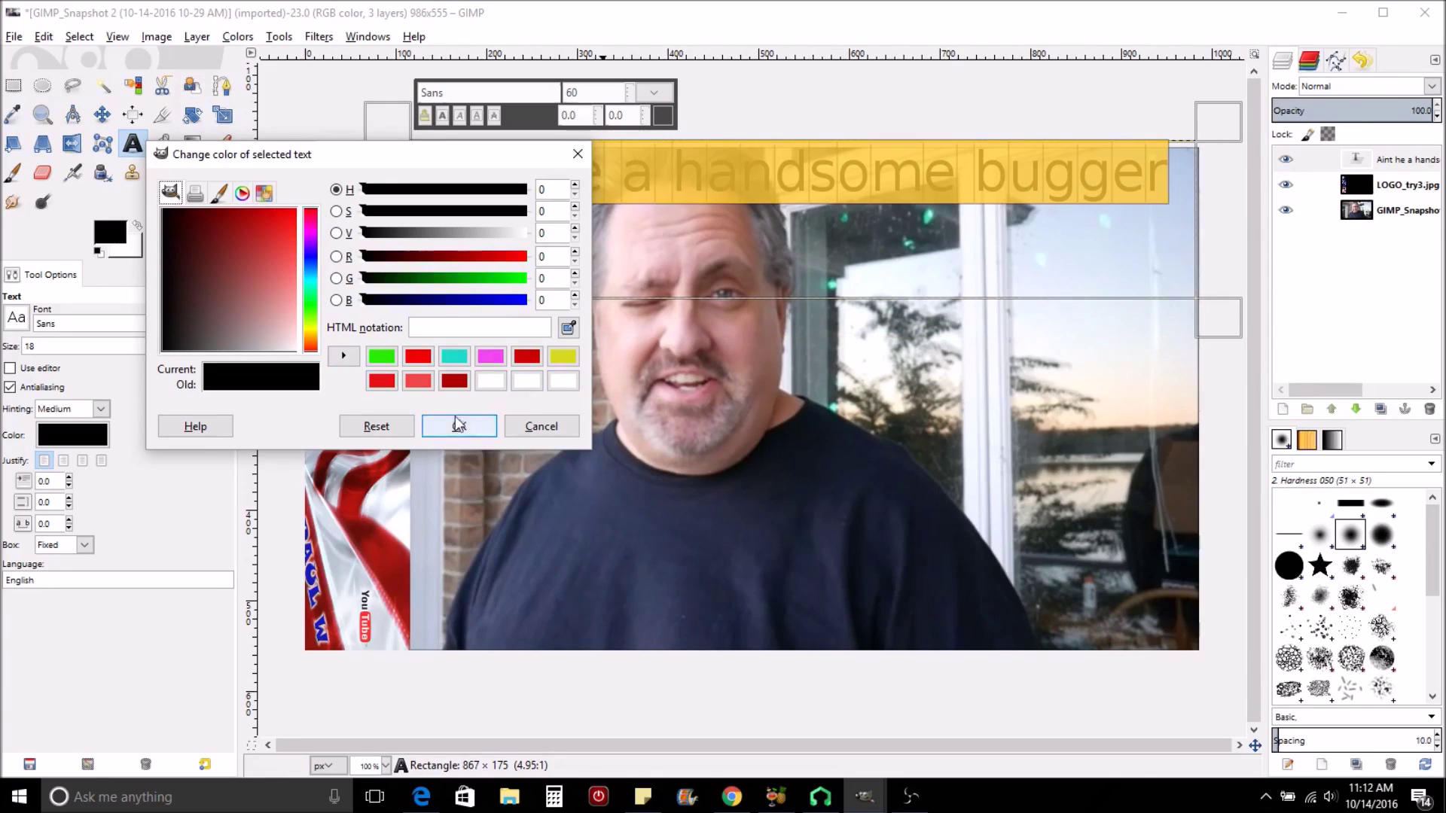
# Step: Colour the caption bright green and shrink its text box to fit
pyautogui.click(381, 356)
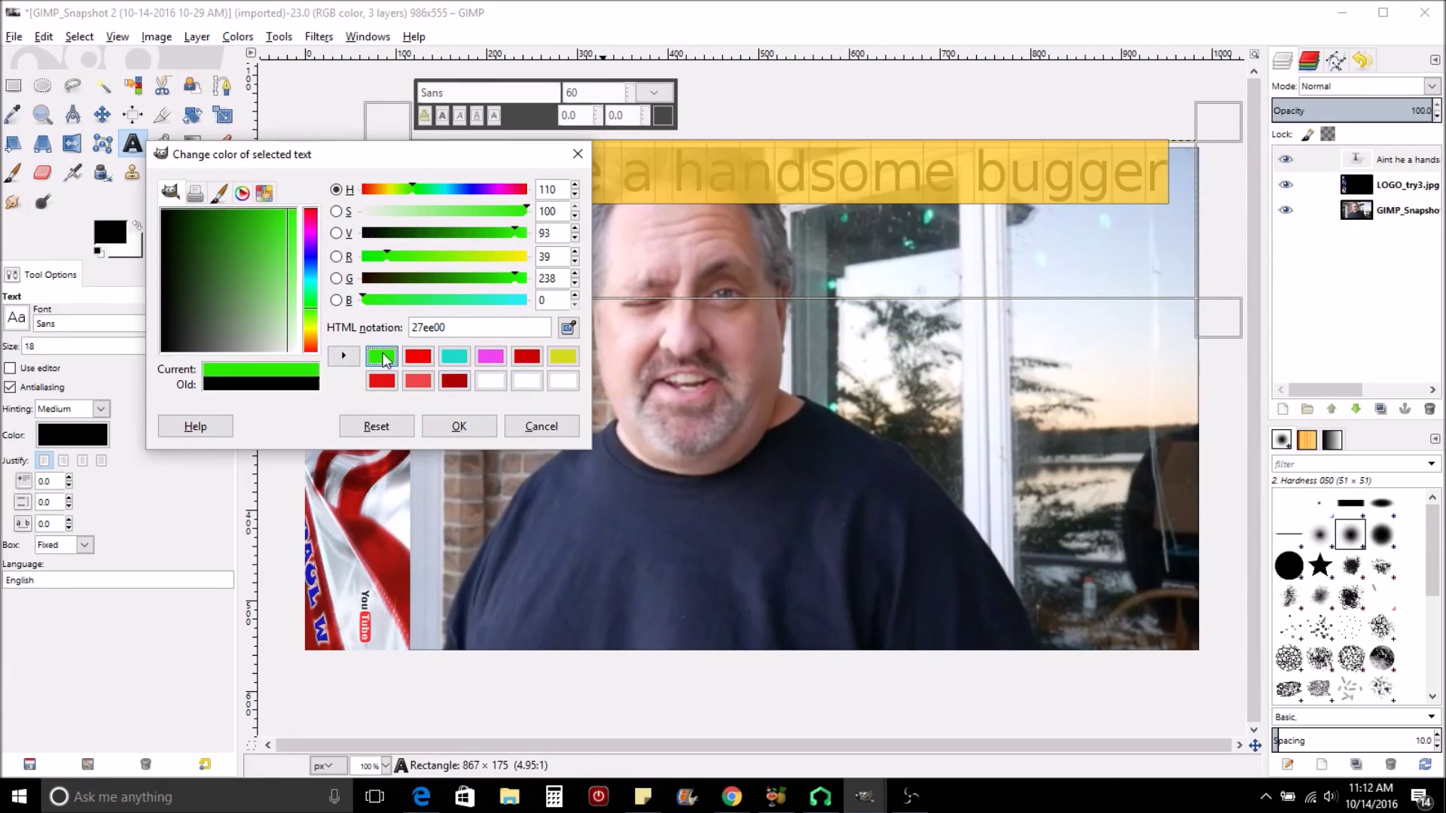
pyautogui.click(461, 426)
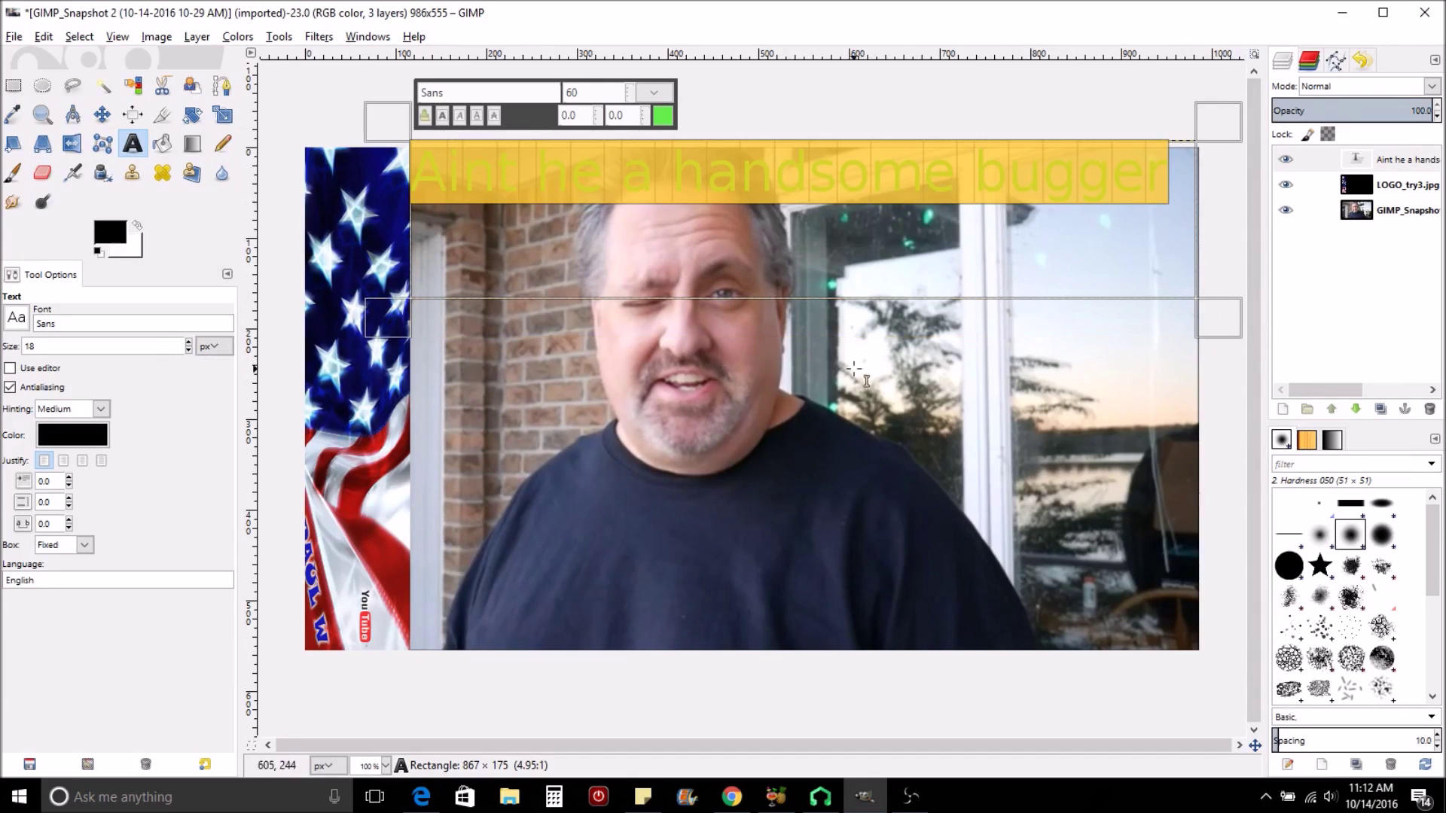
pyautogui.moveTo(1220, 323); pyautogui.dragTo(1235, 260)
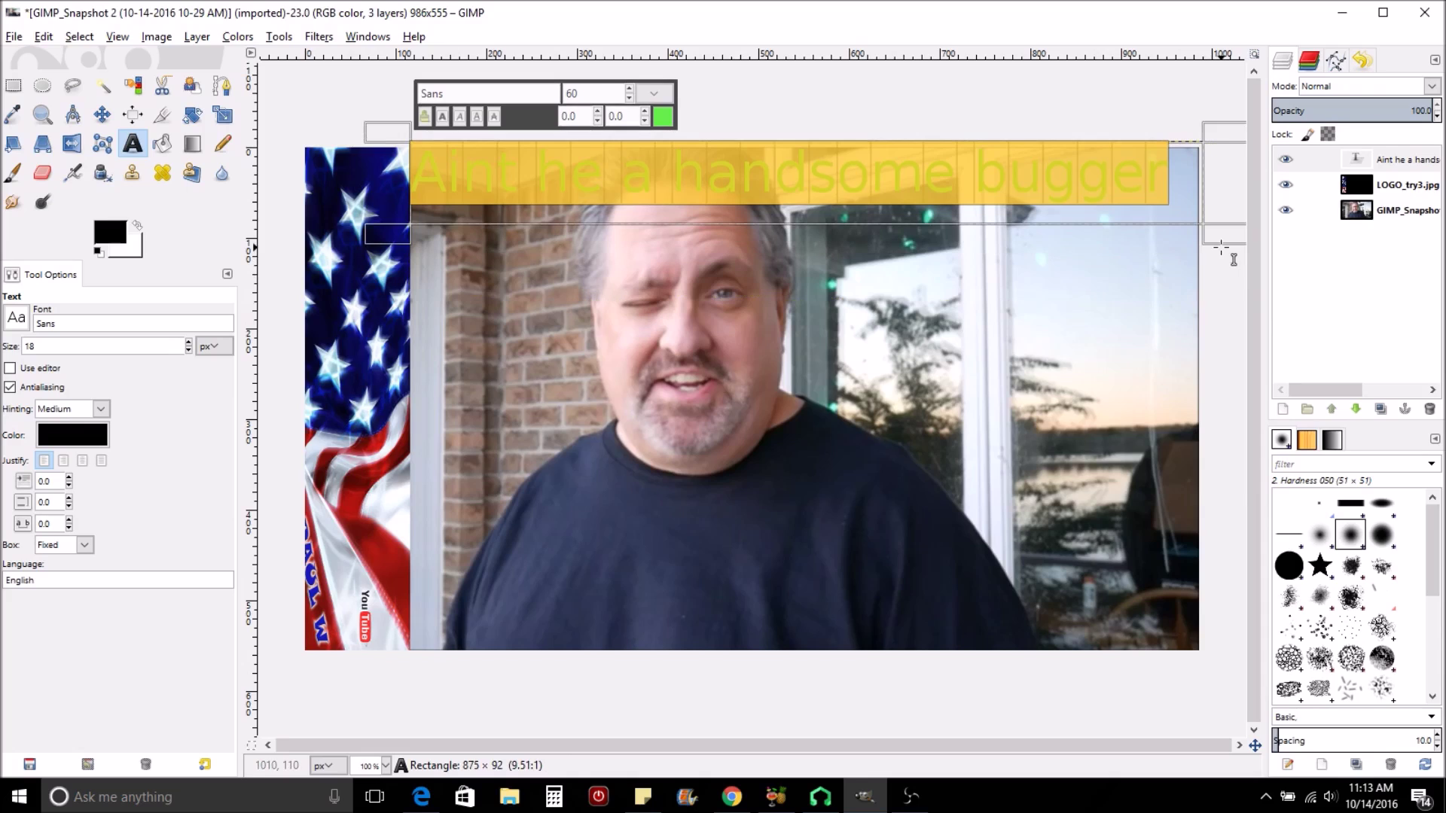
pyautogui.click(1065, 405)
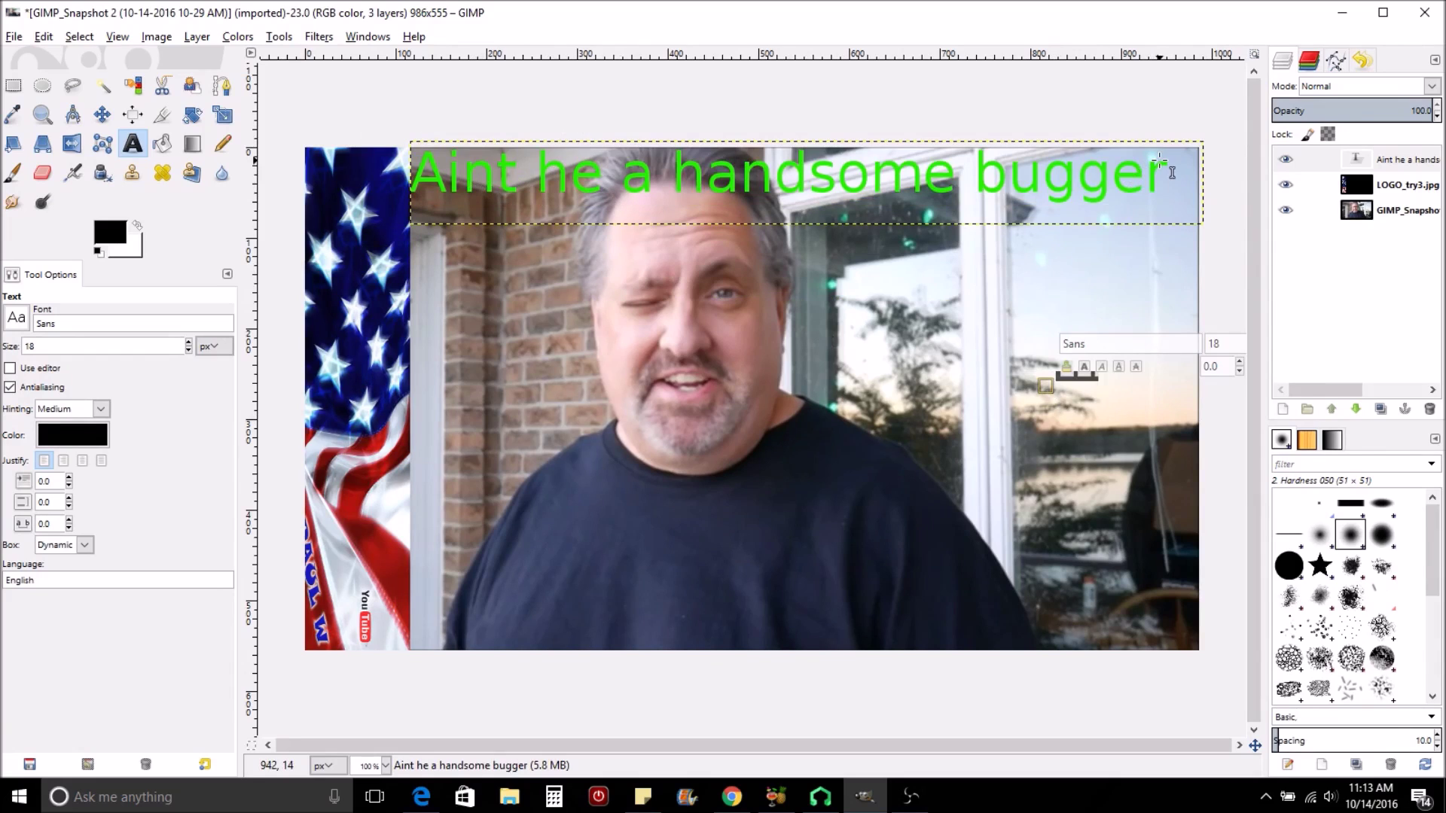
# Step: Make the caption bold and reduce its font size to 50
pyautogui.moveTo(1160, 179); pyautogui.dragTo(428, 143)
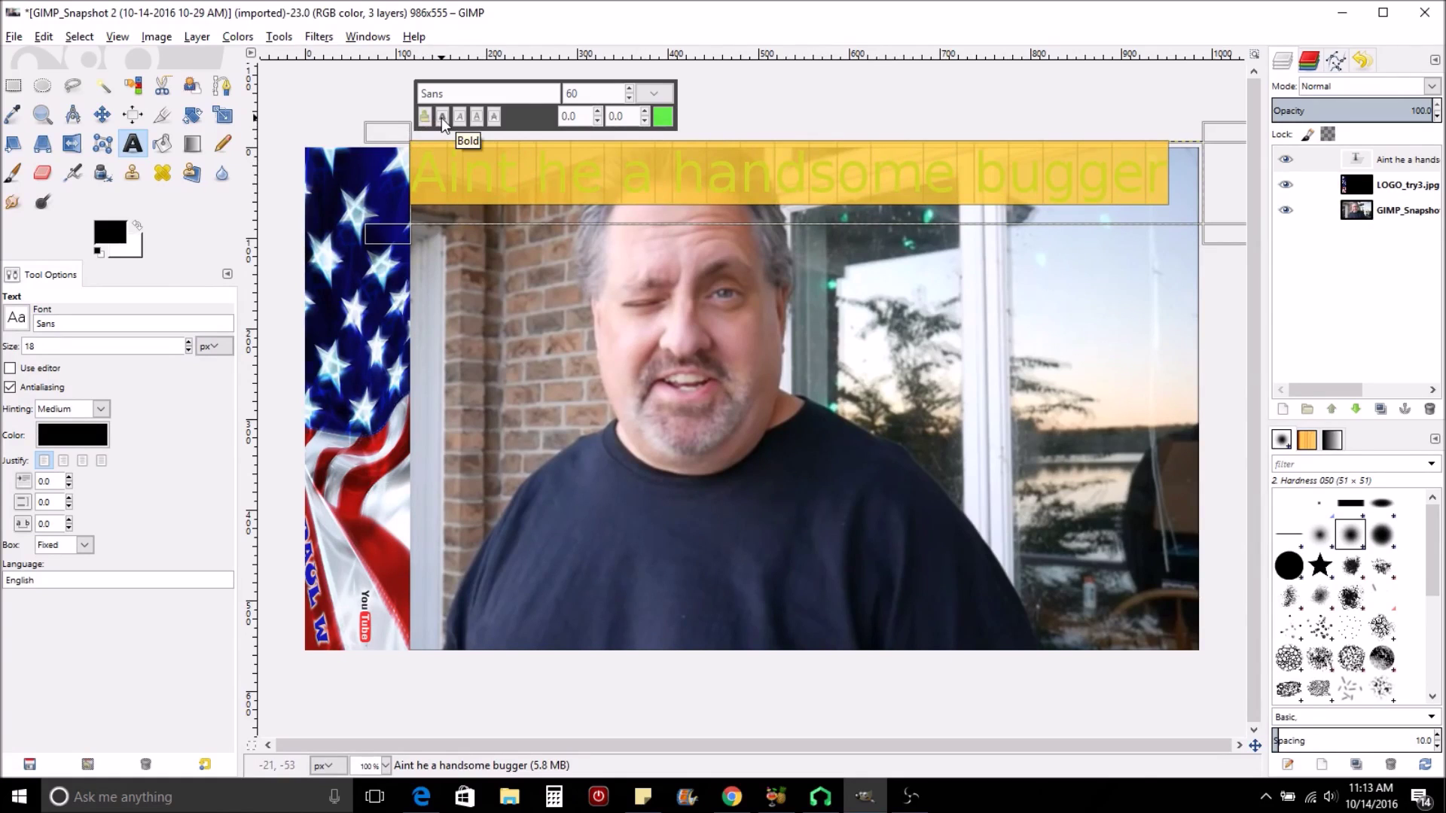
pyautogui.click(442, 117)
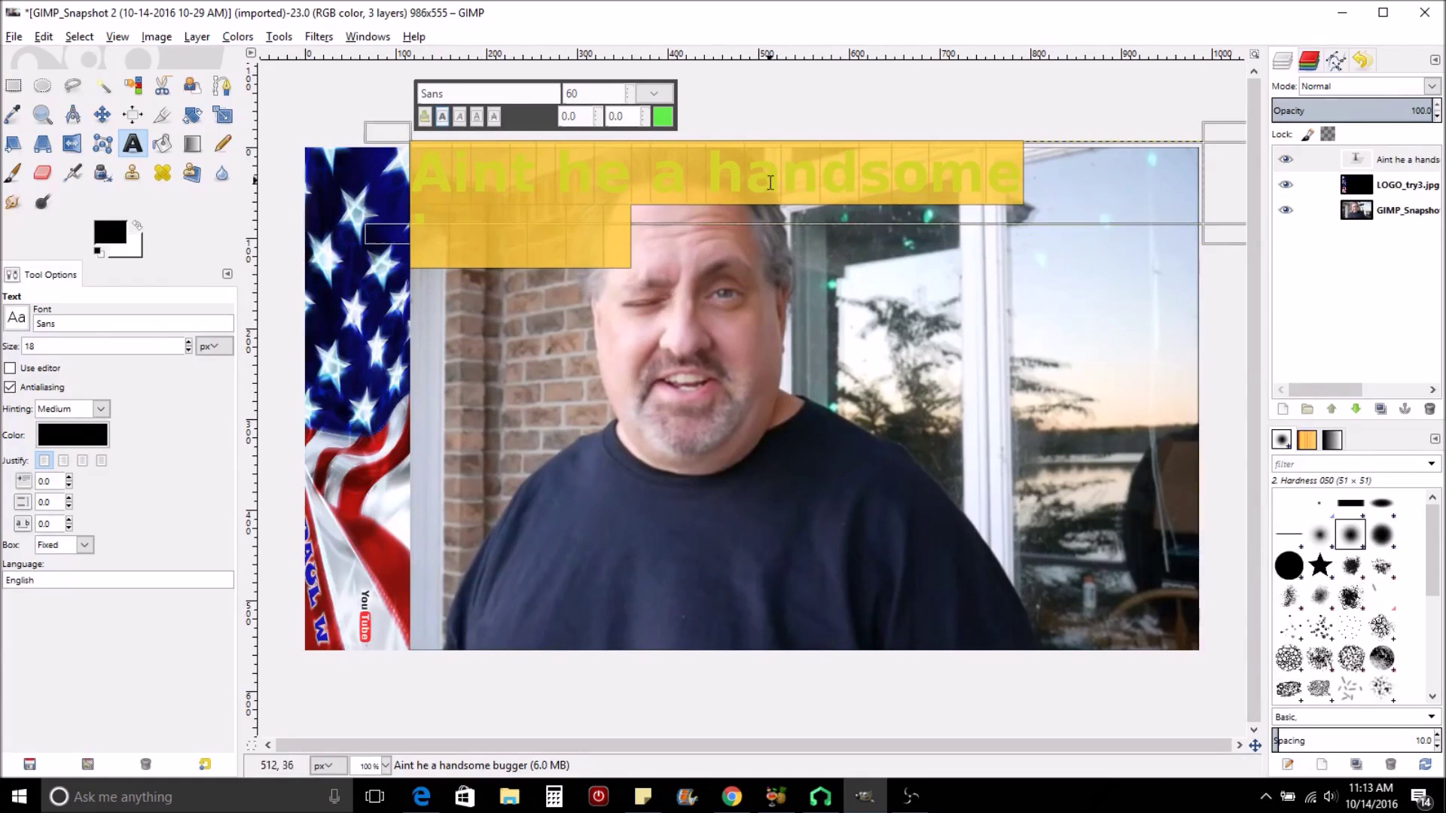
pyautogui.click(585, 91)
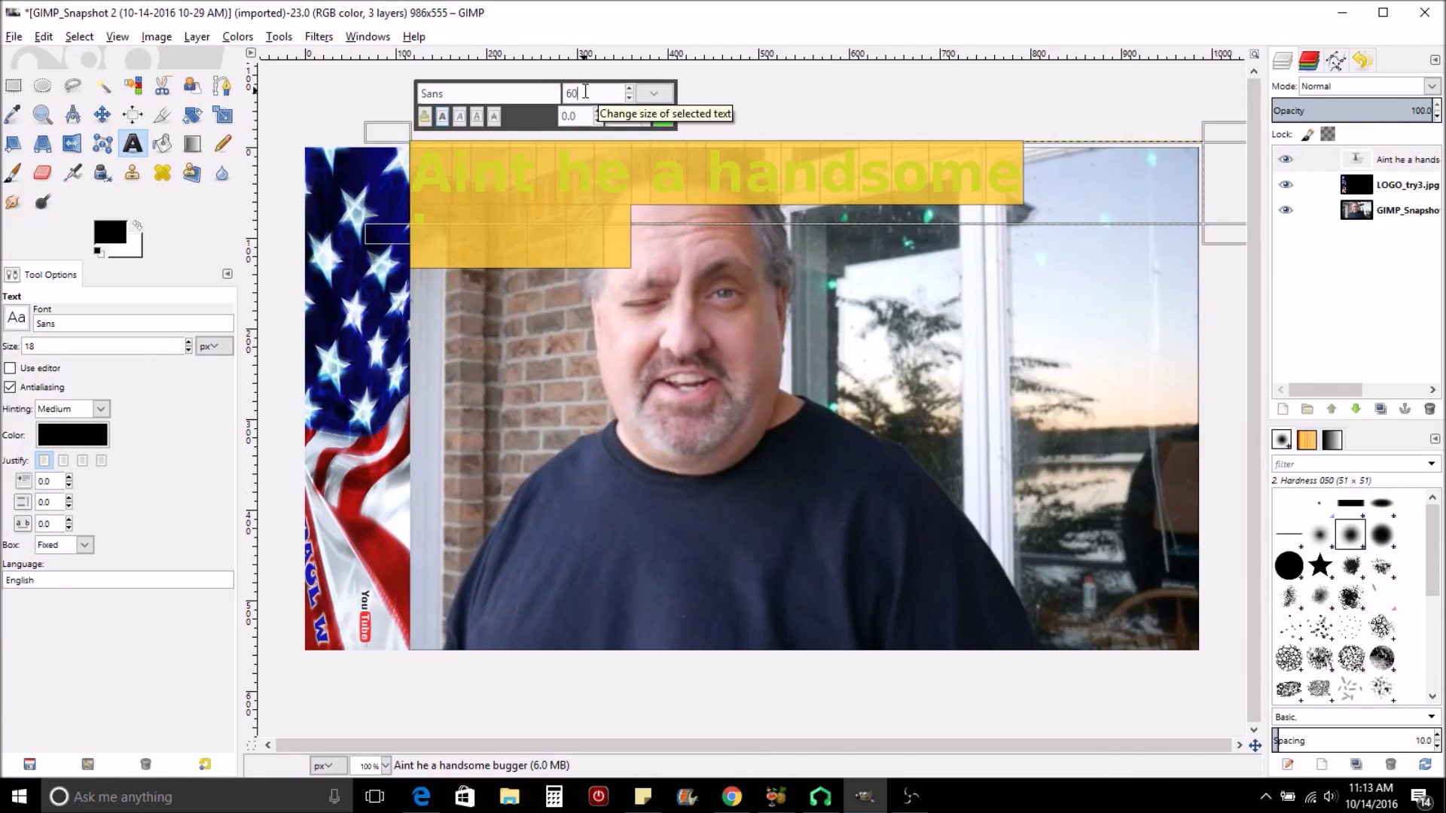
pyautogui.press('BackSpace')
pyautogui.press('BackSpace')
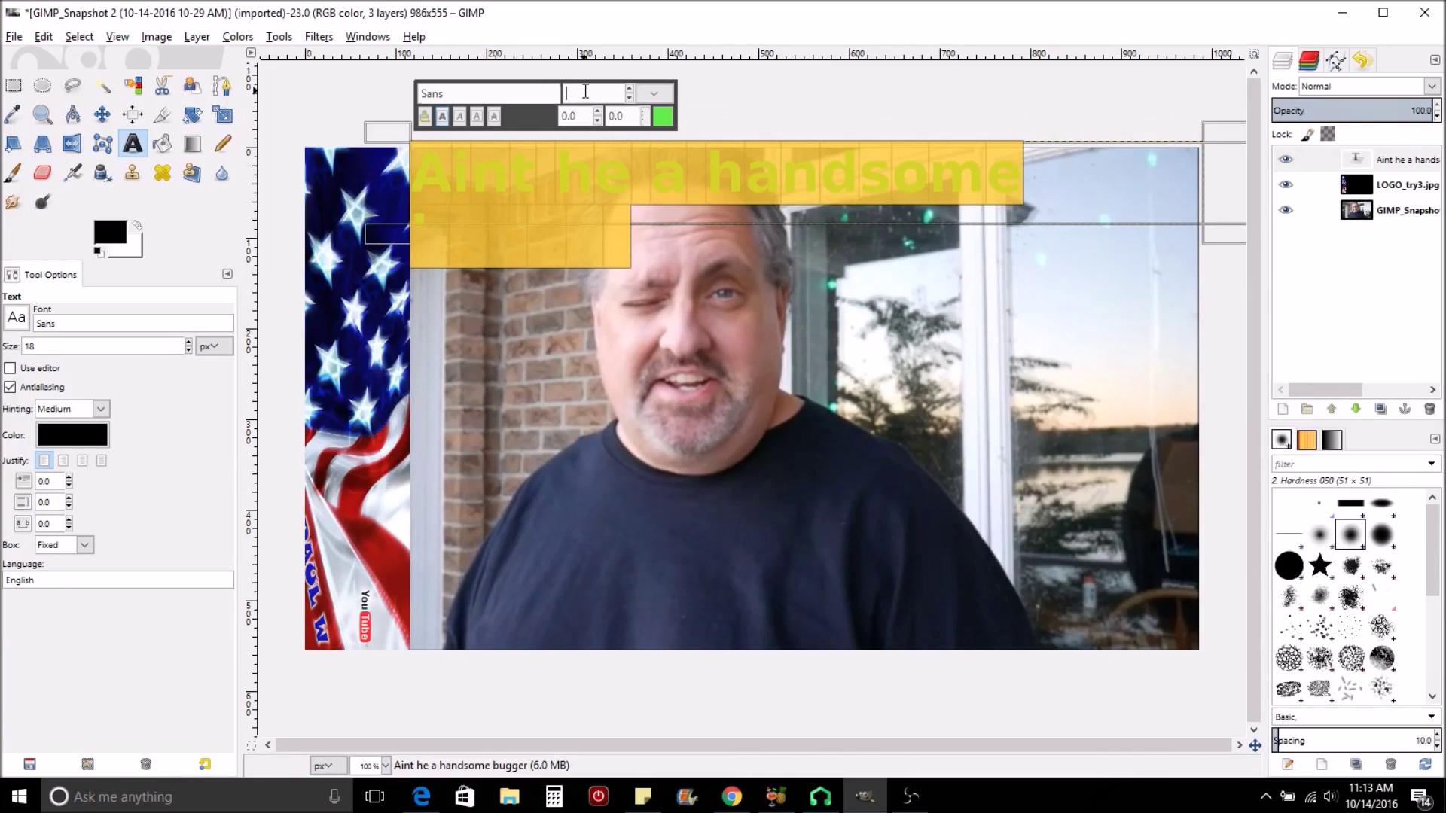
pyautogui.write('50')
pyautogui.press('Return')
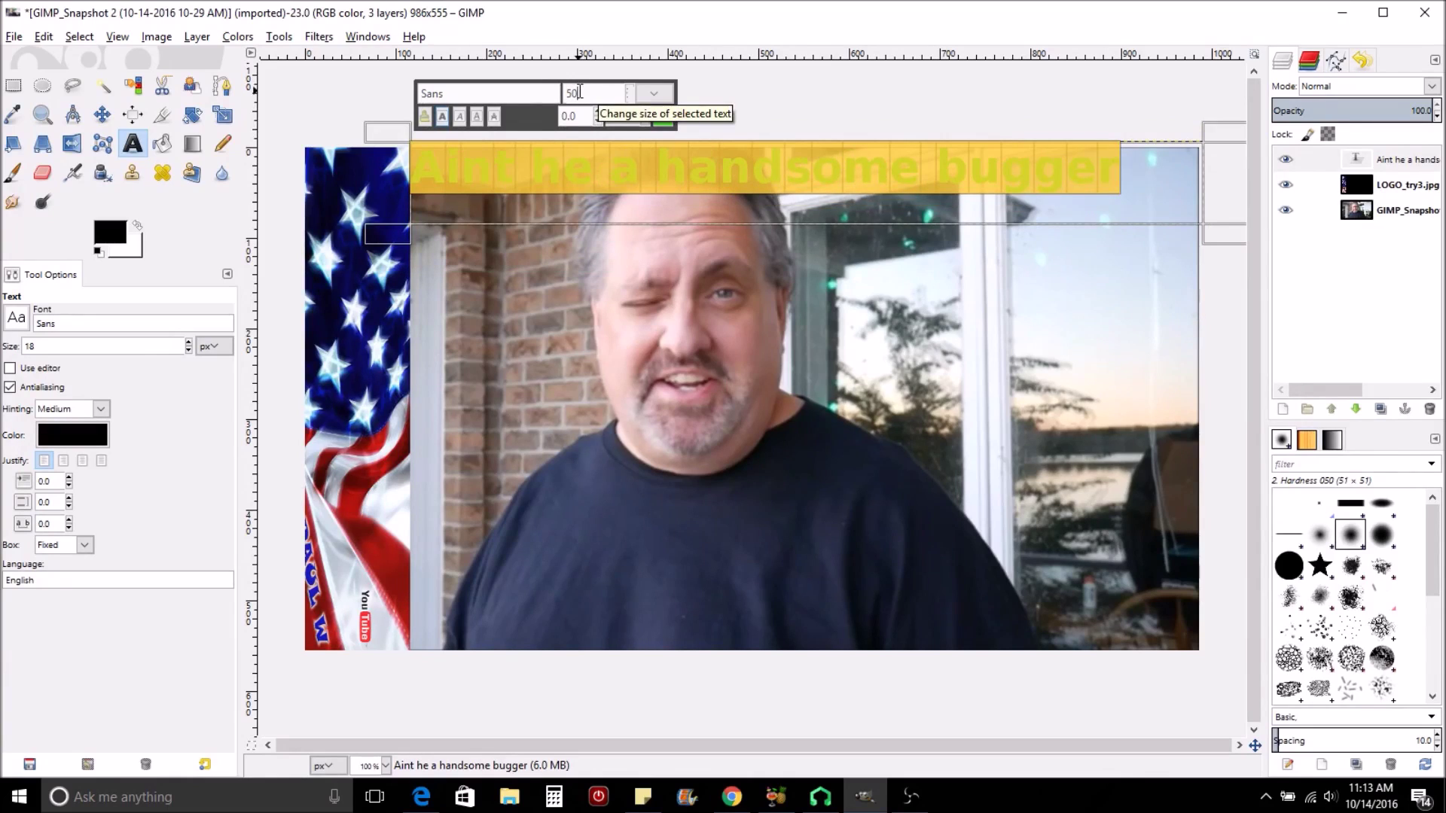
pyautogui.click(666, 323)
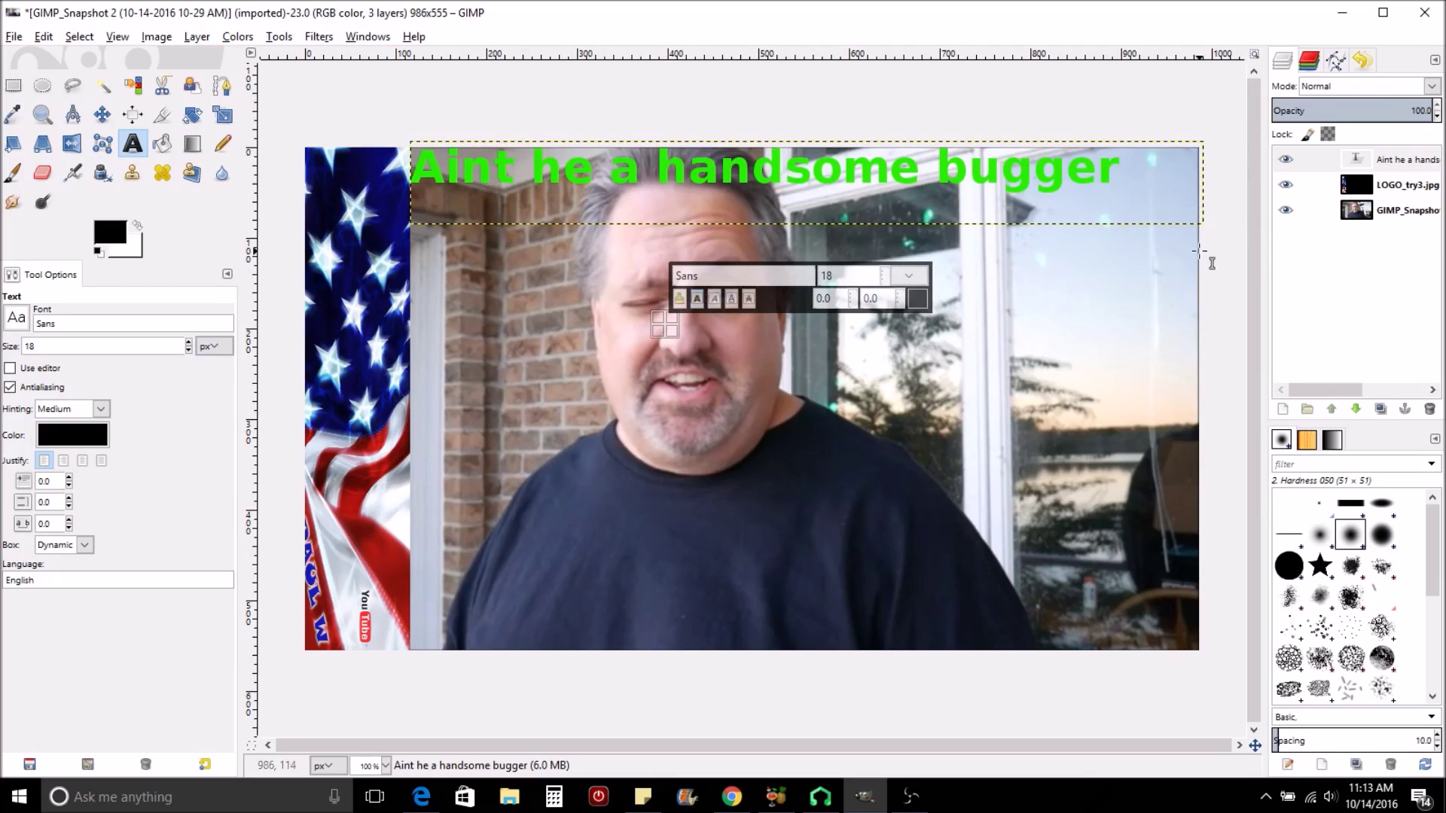
pyautogui.click(1157, 180)
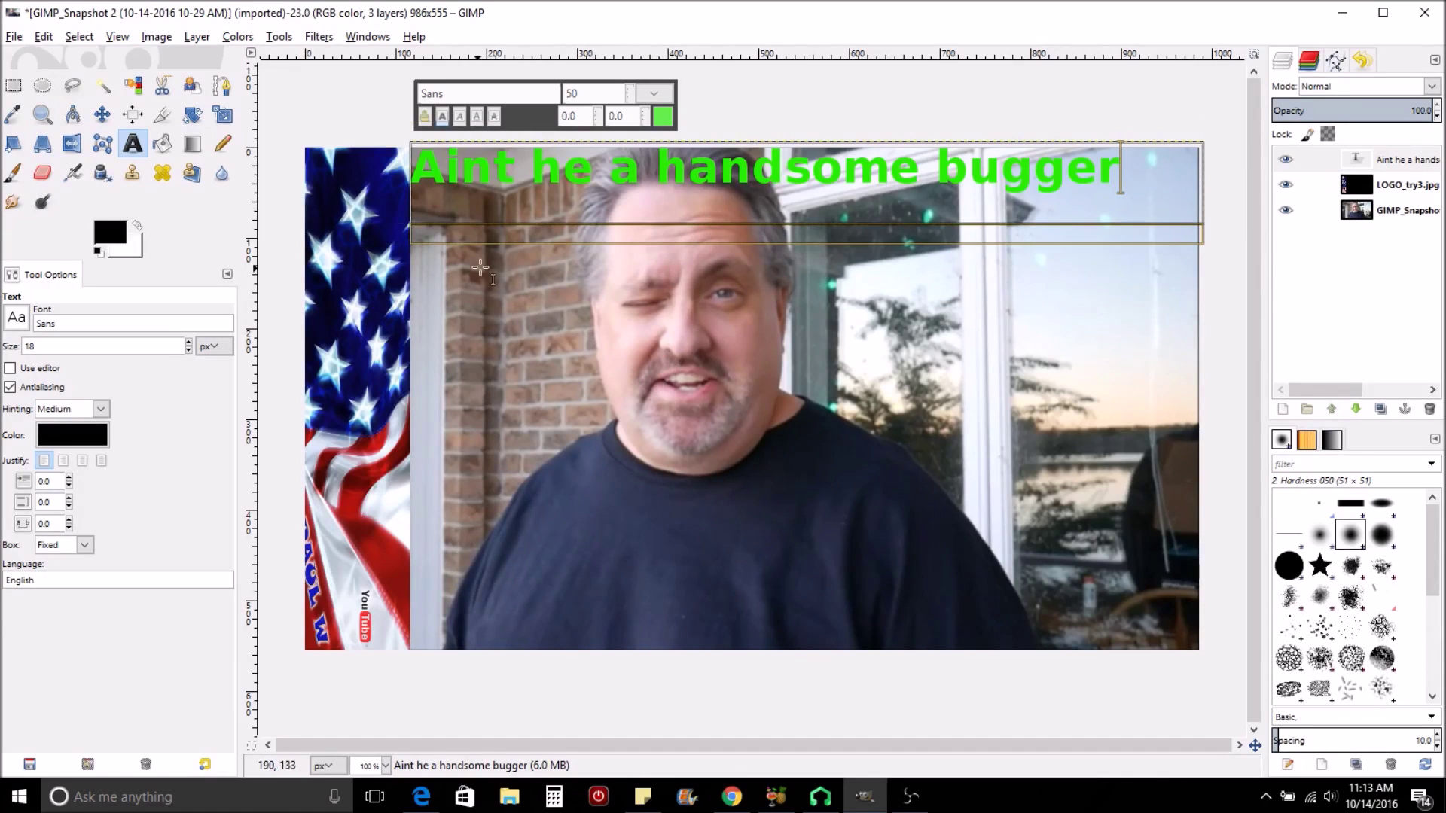
# Step: Draw a text box across the lower photo and type 'WOW!!!'
pyautogui.click(446, 460)
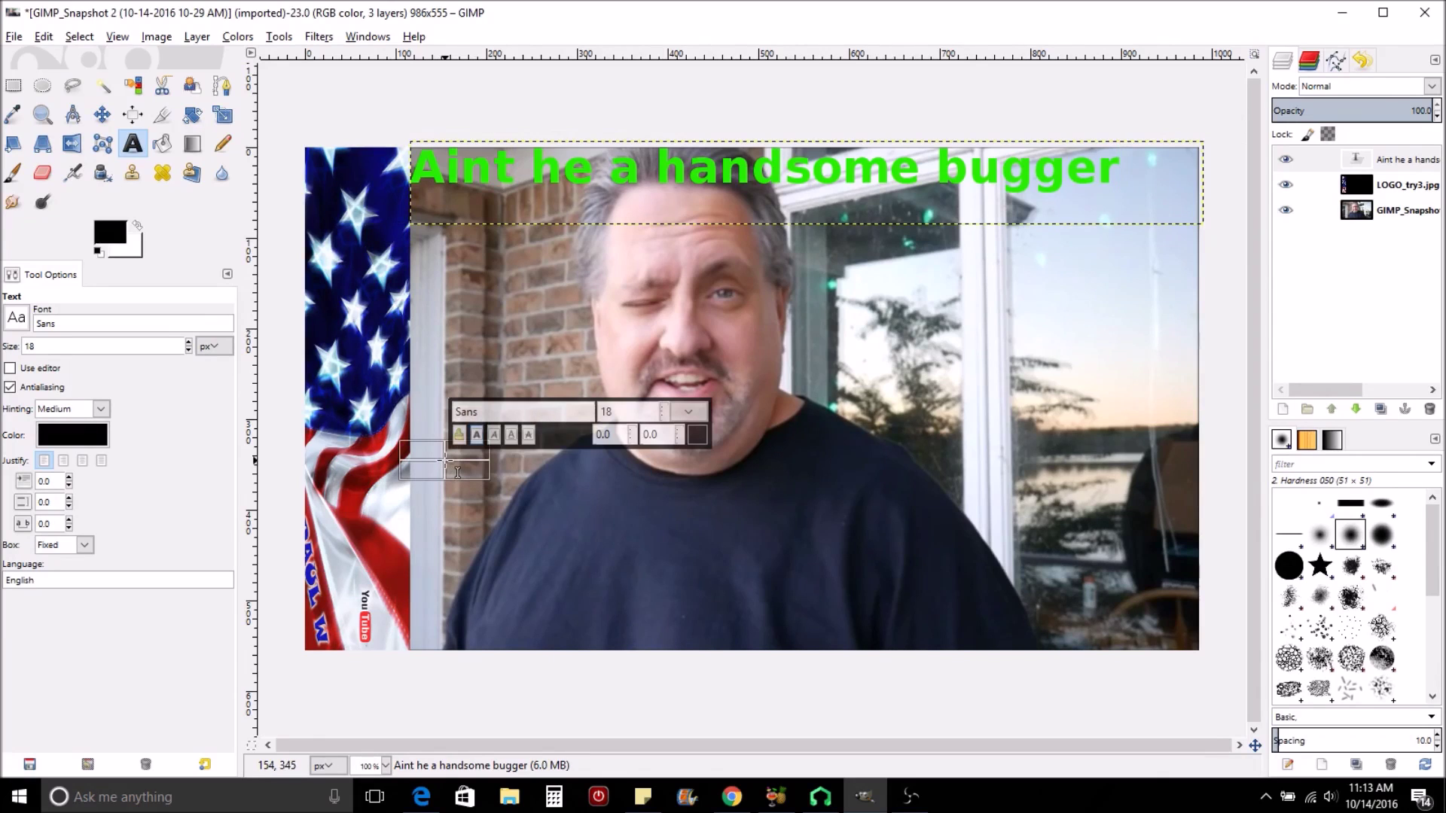
pyautogui.moveTo(446, 461); pyautogui.dragTo(1208, 646)
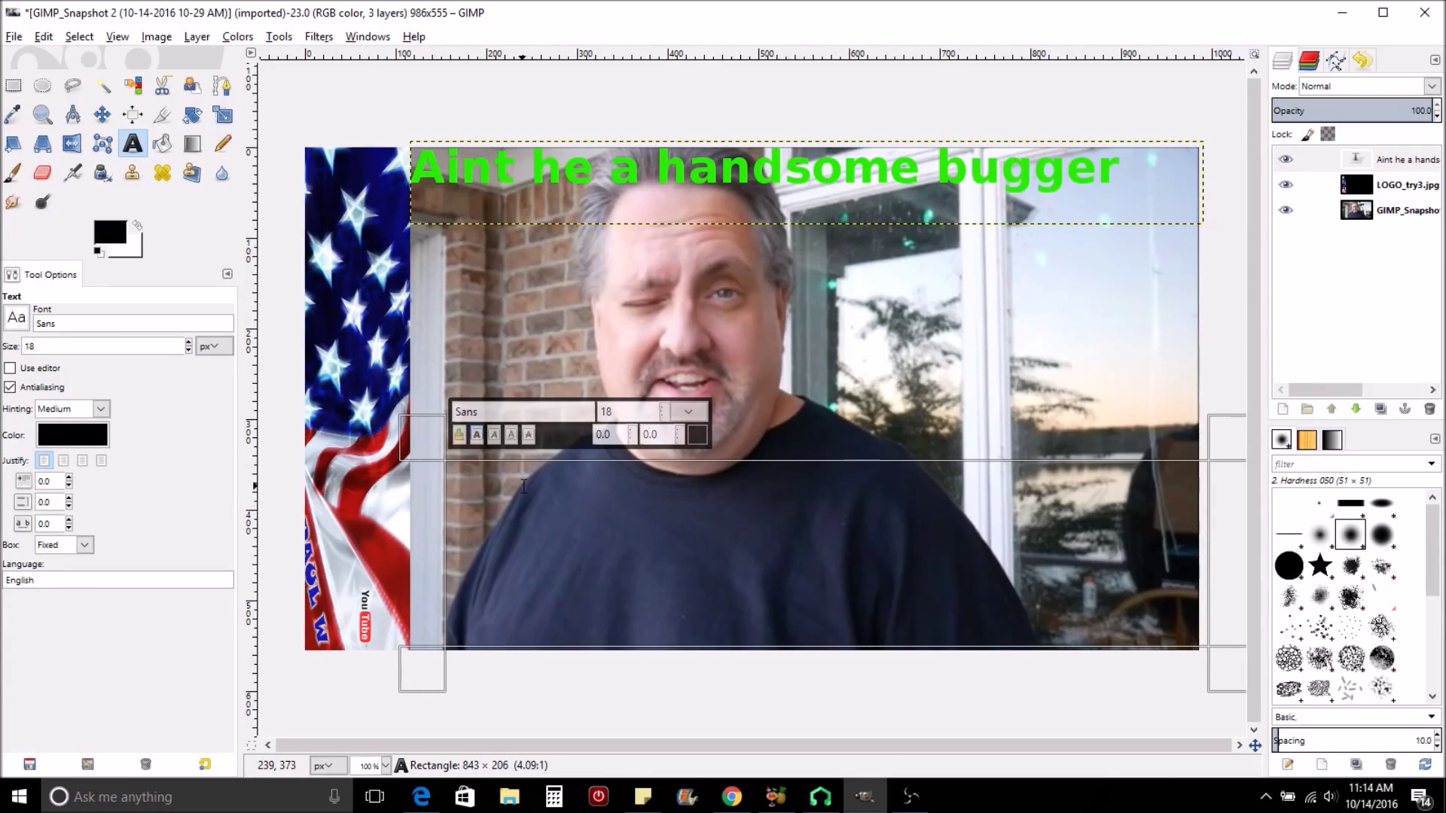
pyautogui.write('WOW!')
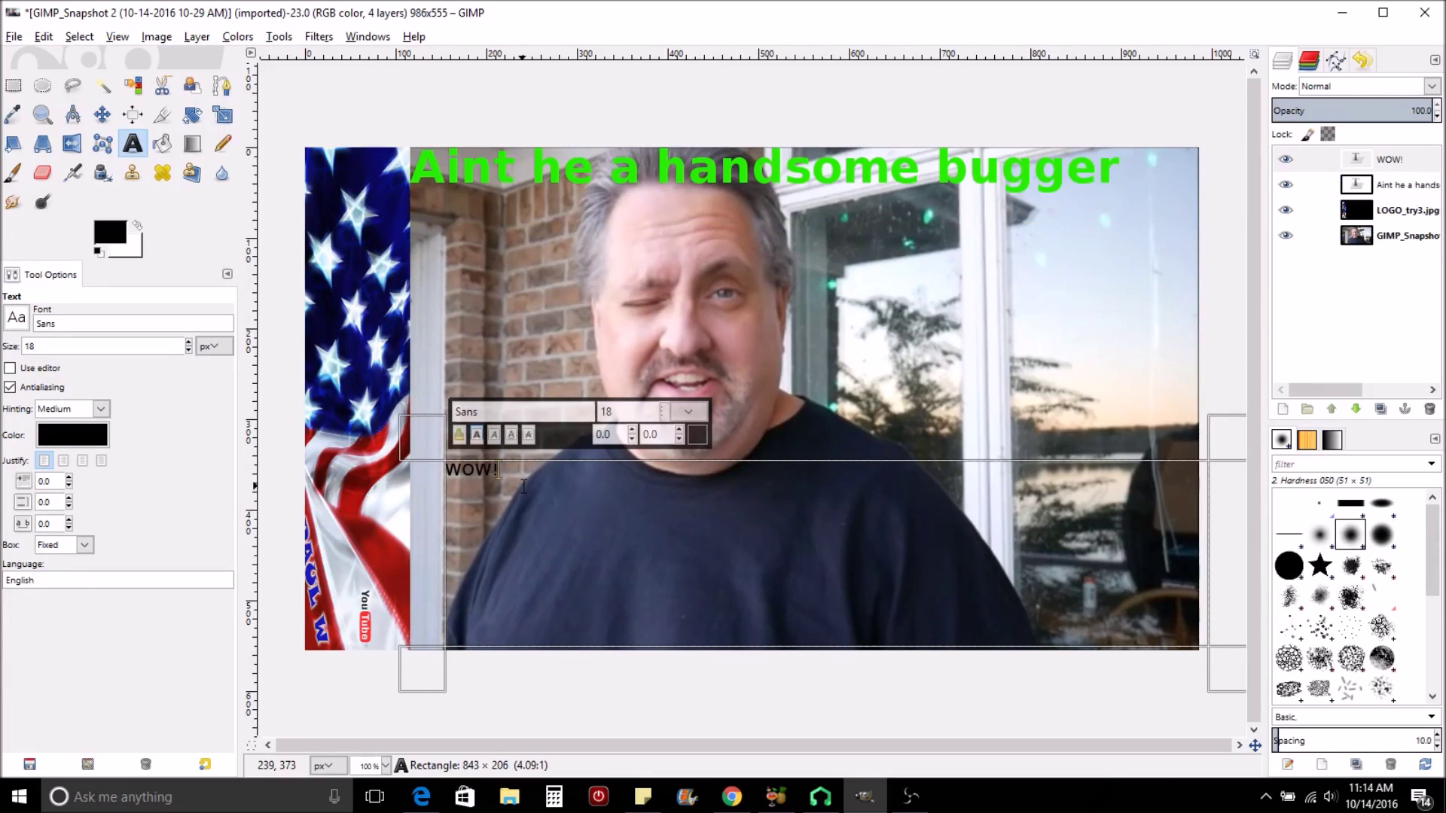
pyautogui.write('!!')
# Step: Style the WOW!!! text at size 180, bold, in magenta
pyautogui.moveTo(513, 470); pyautogui.dragTo(445, 470)
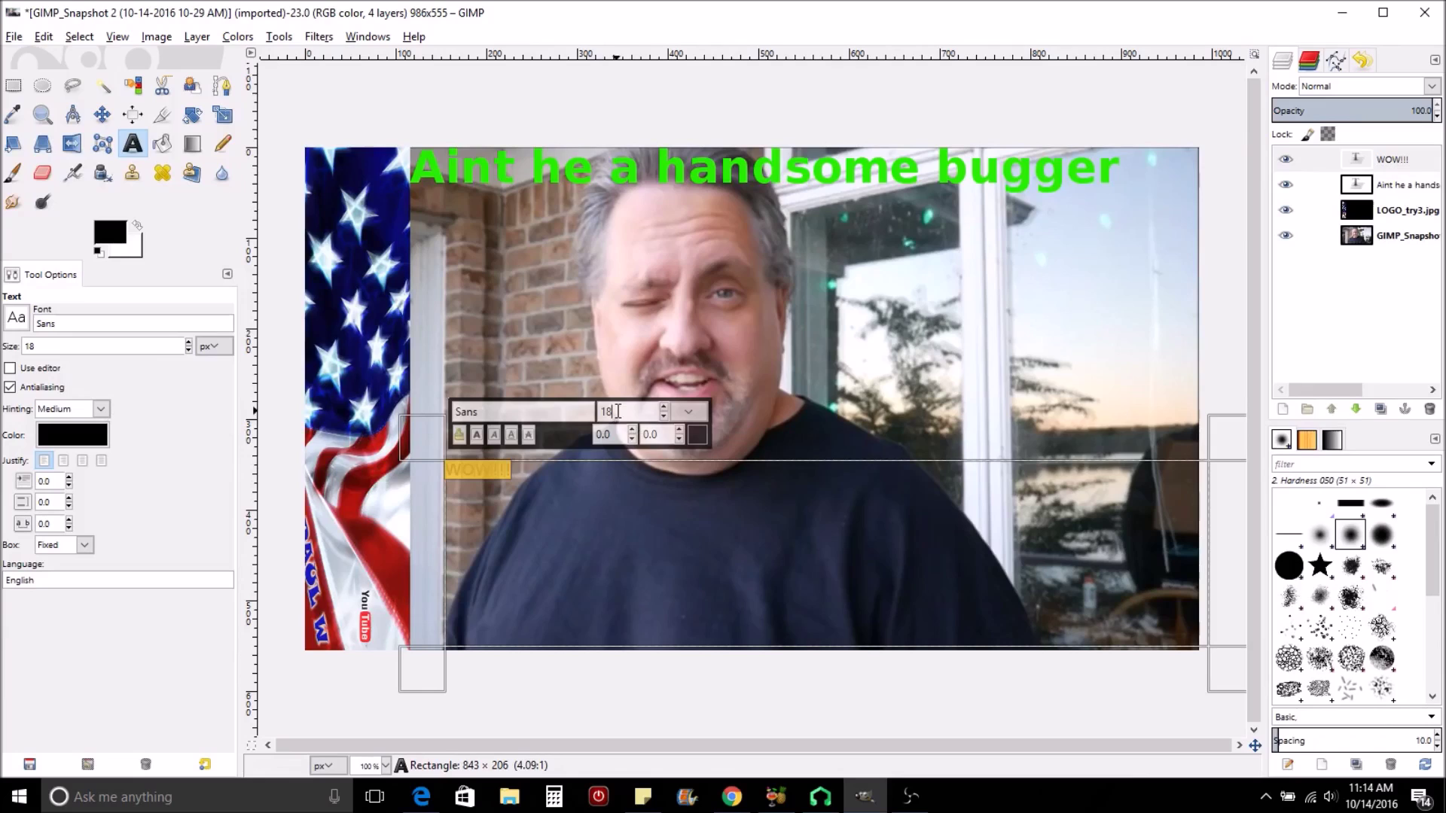
pyautogui.write('0')
pyautogui.press('Return')
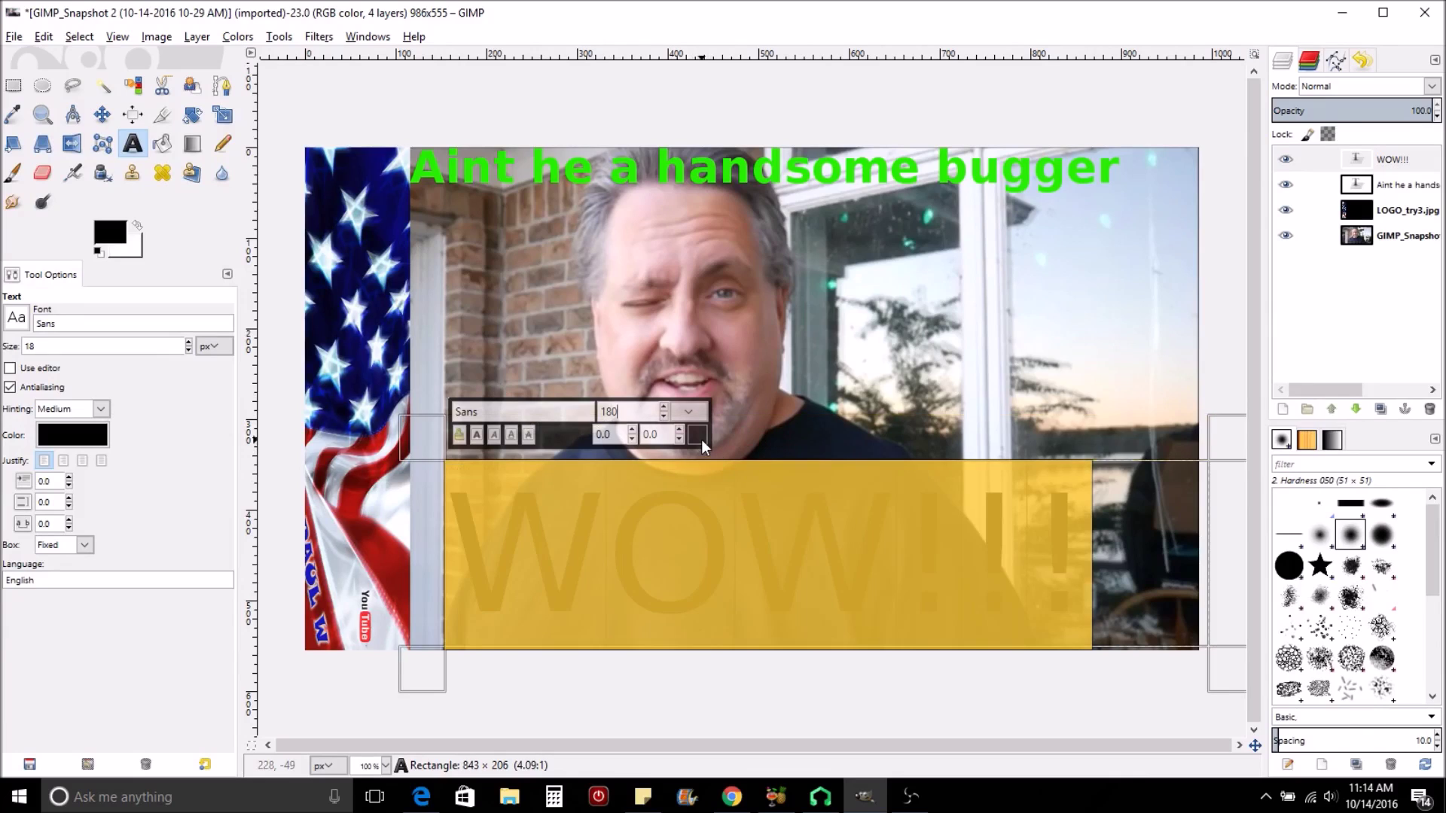
pyautogui.click(479, 434)
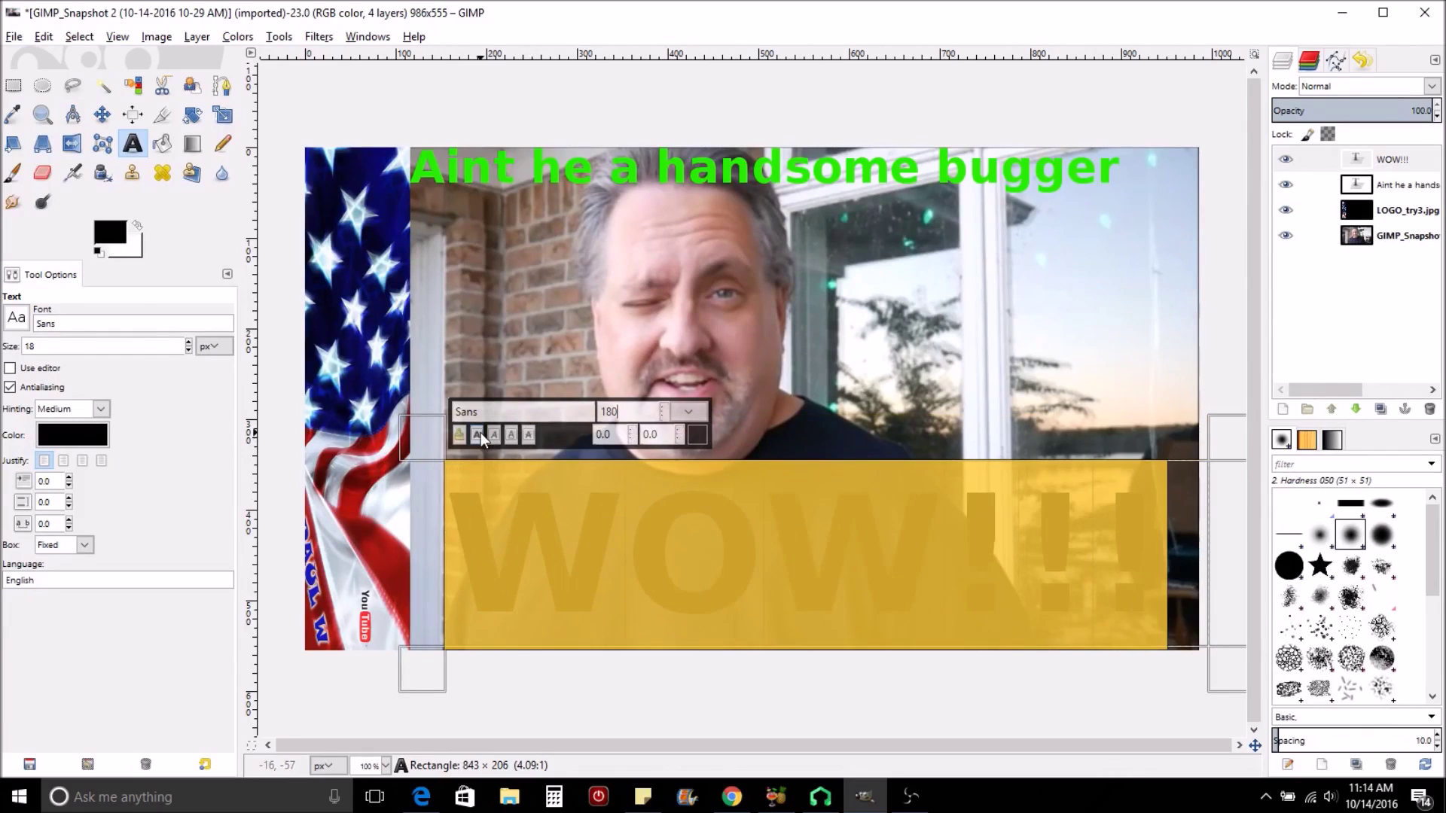
pyautogui.click(698, 435)
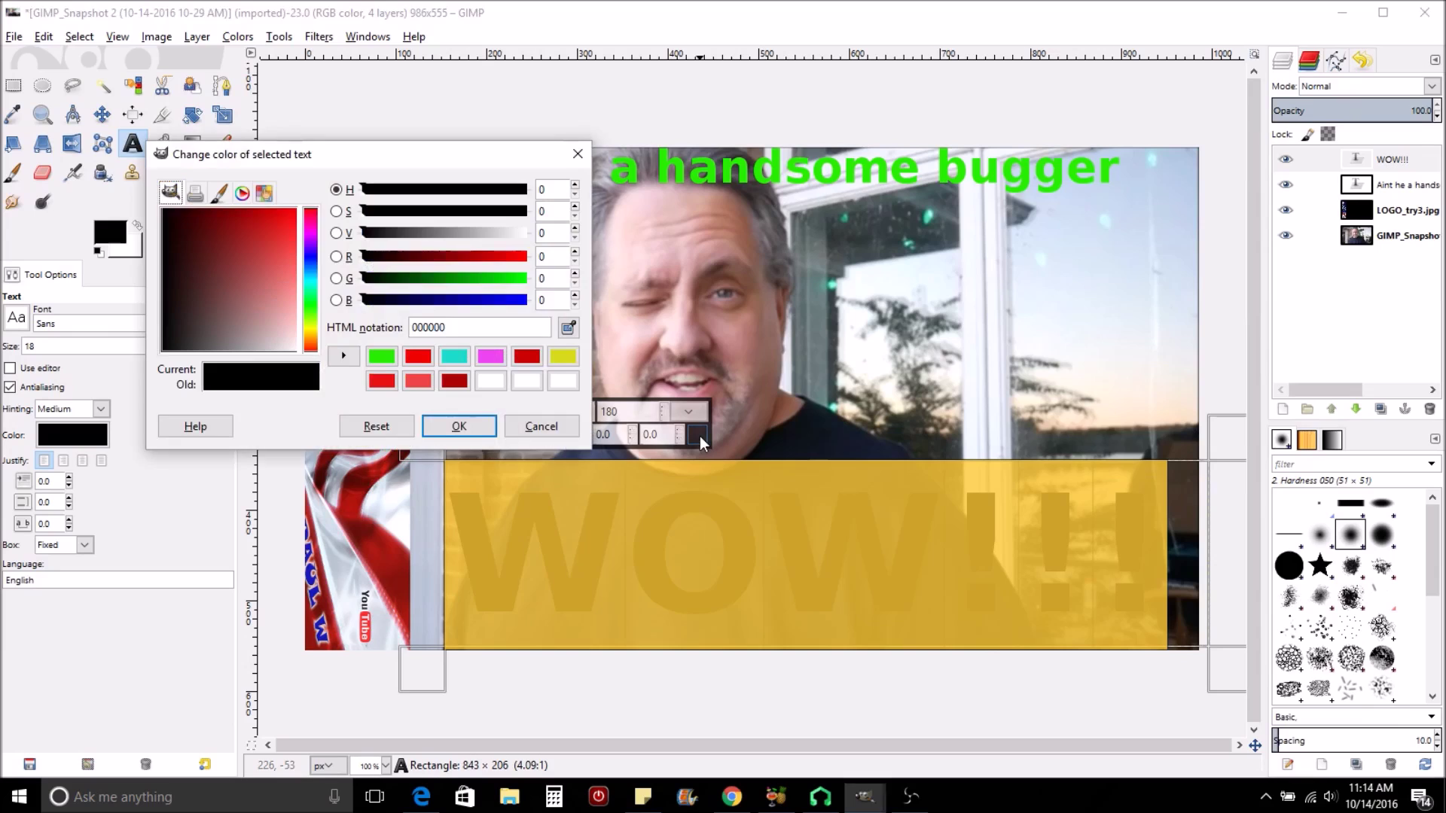
pyautogui.click(490, 359)
pyautogui.click(458, 426)
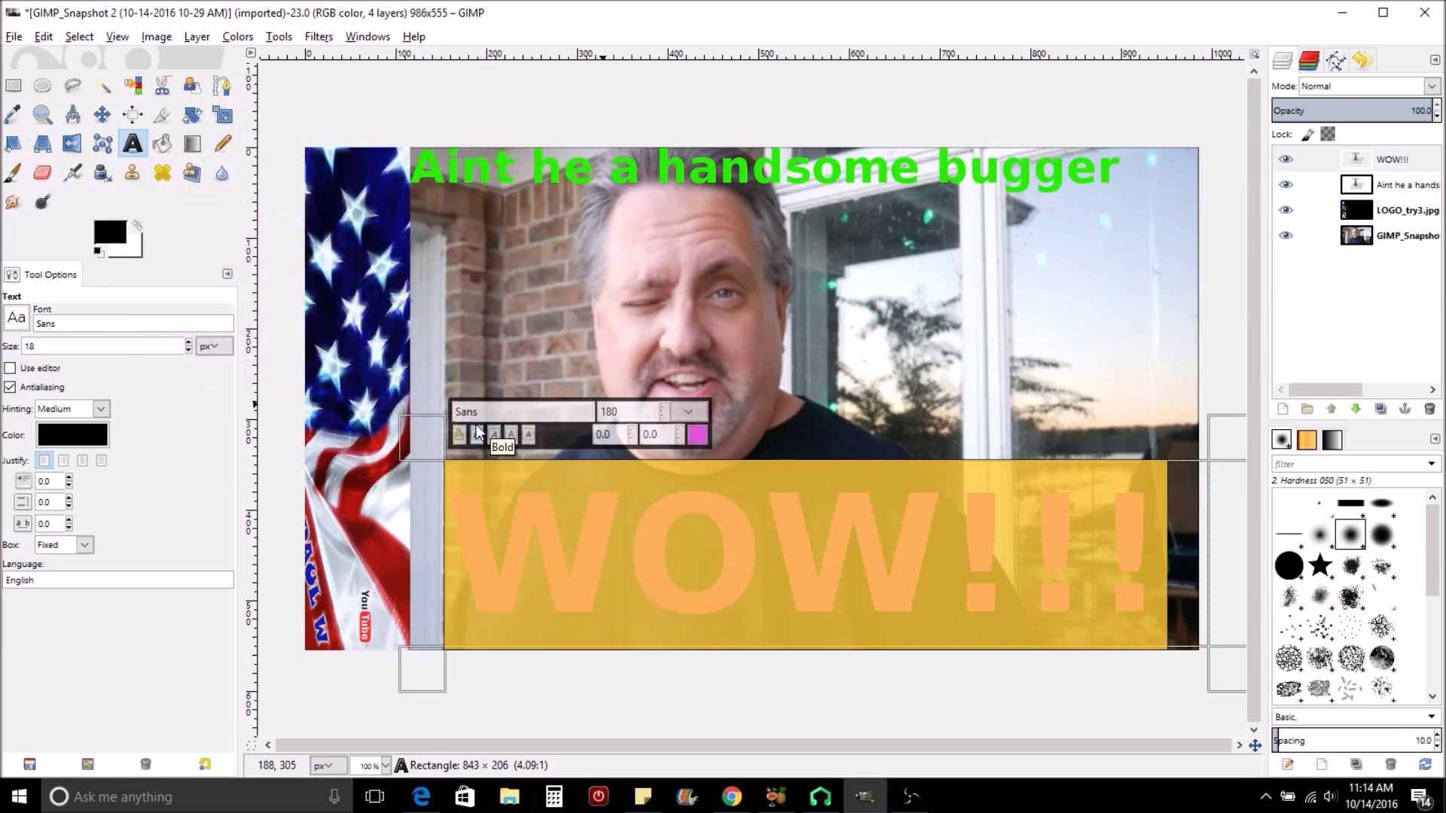
pyautogui.click(837, 361)
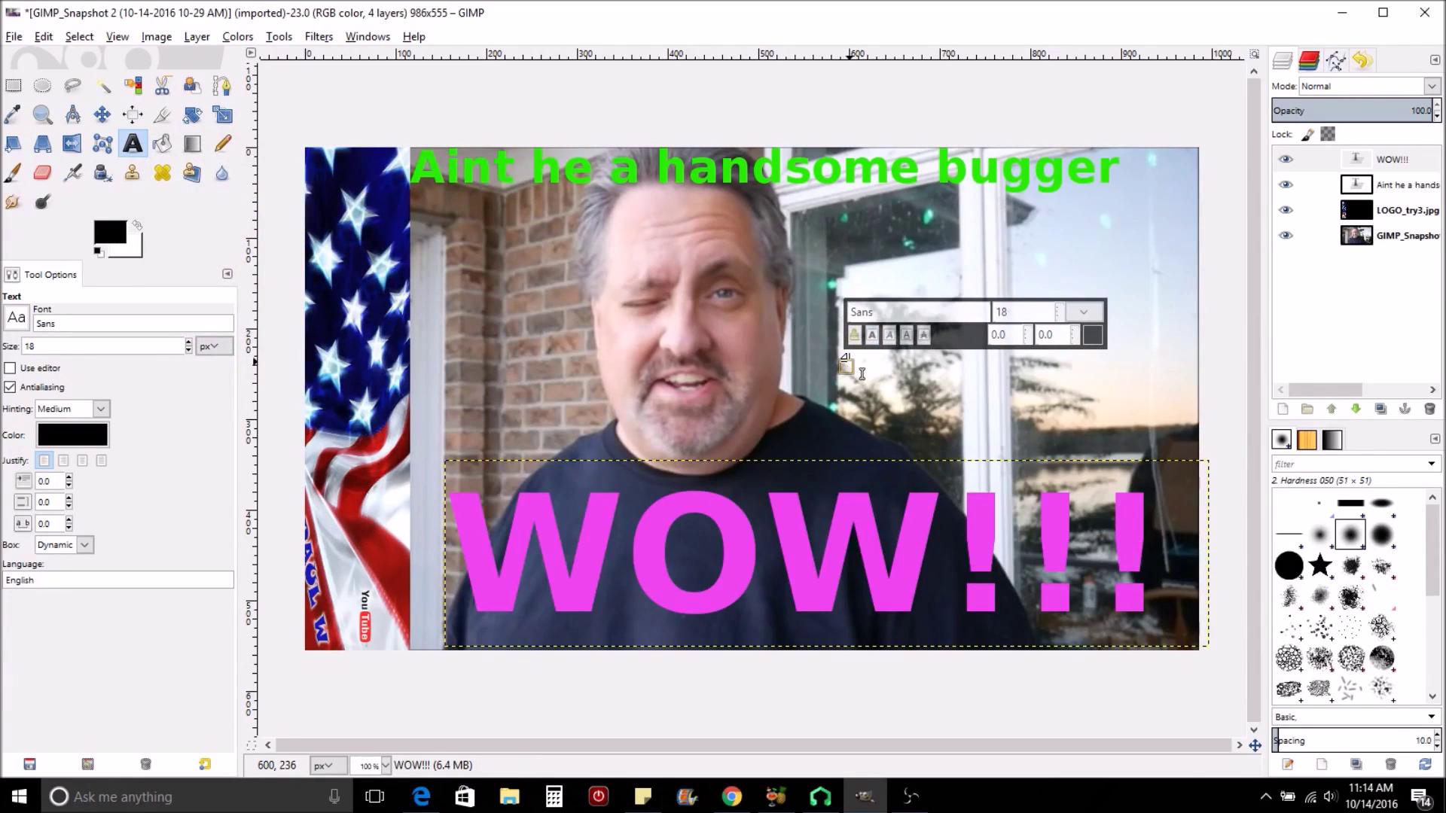
pyautogui.click(13, 38)
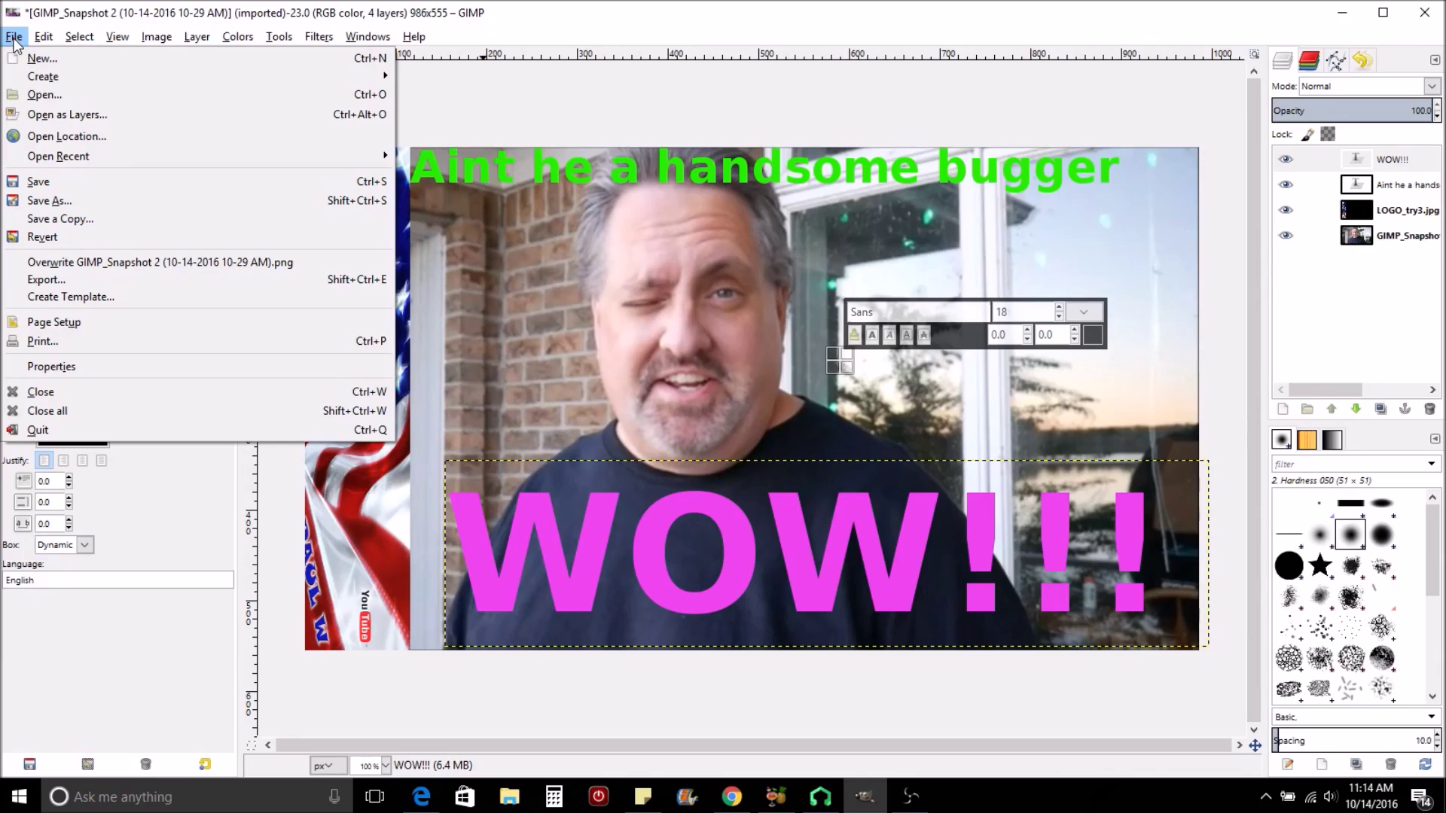
pyautogui.click(81, 287)
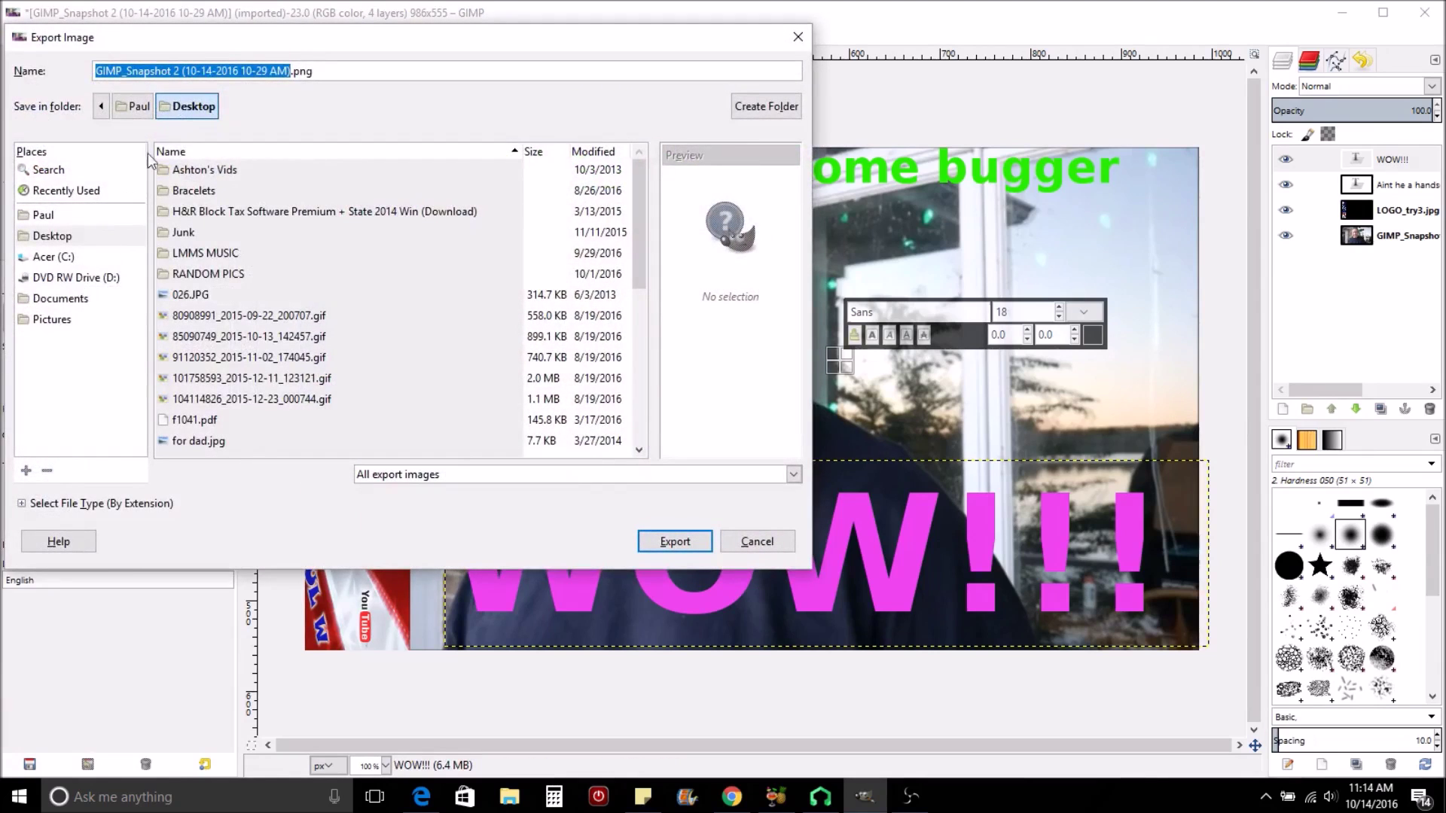
pyautogui.click(98, 69)
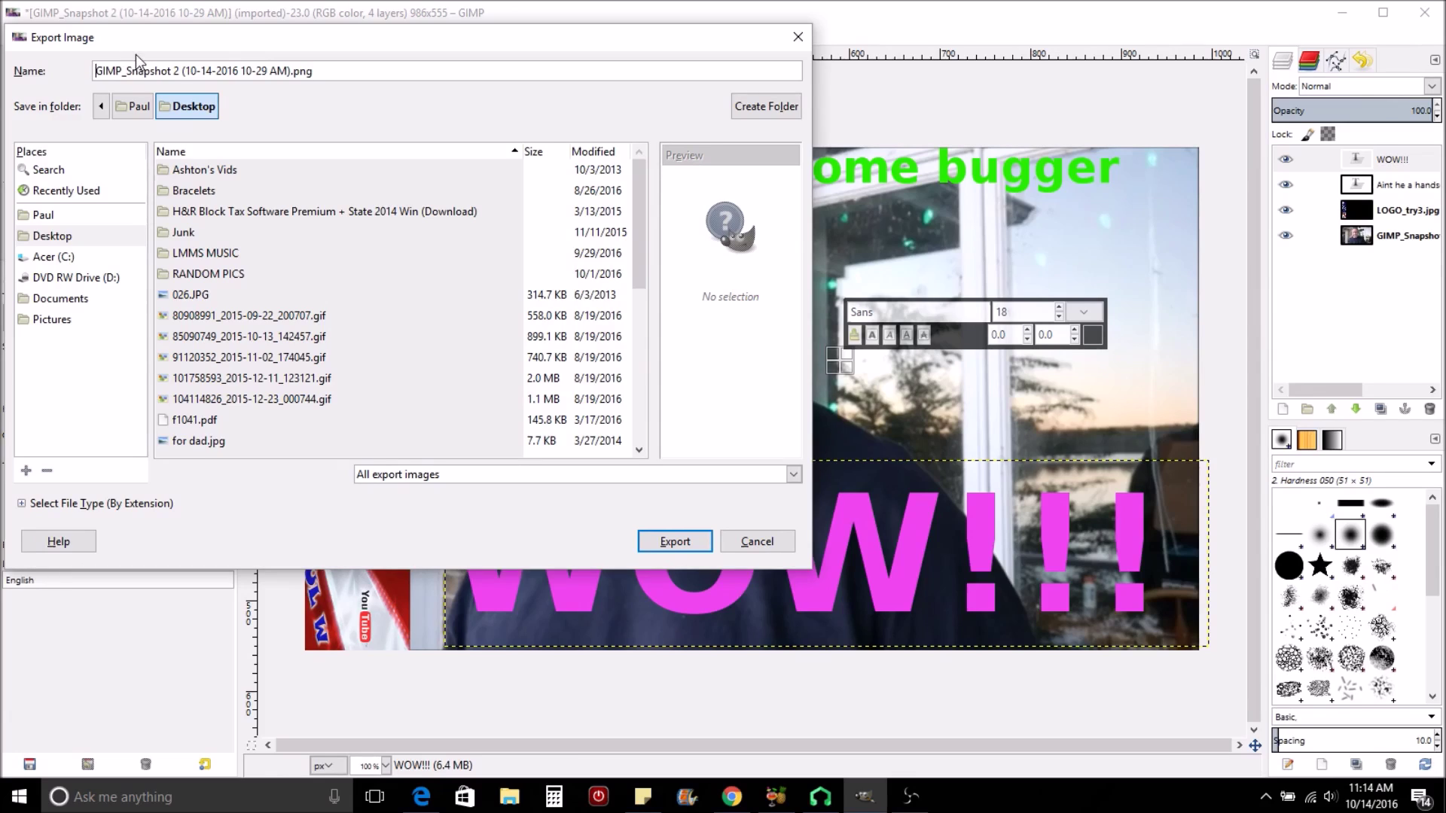
pyautogui.write('BUGGER_')
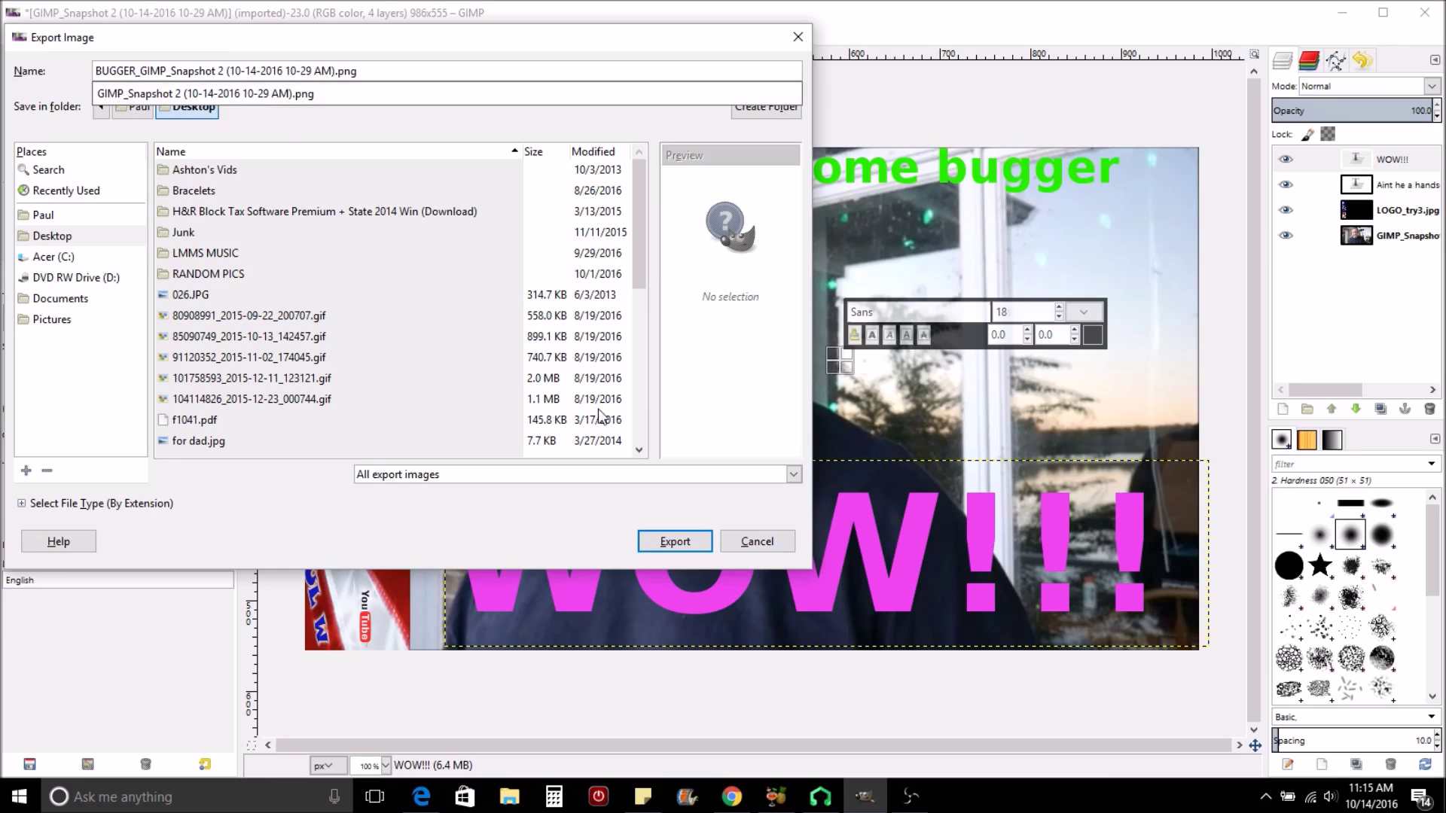
pyautogui.click(694, 541)
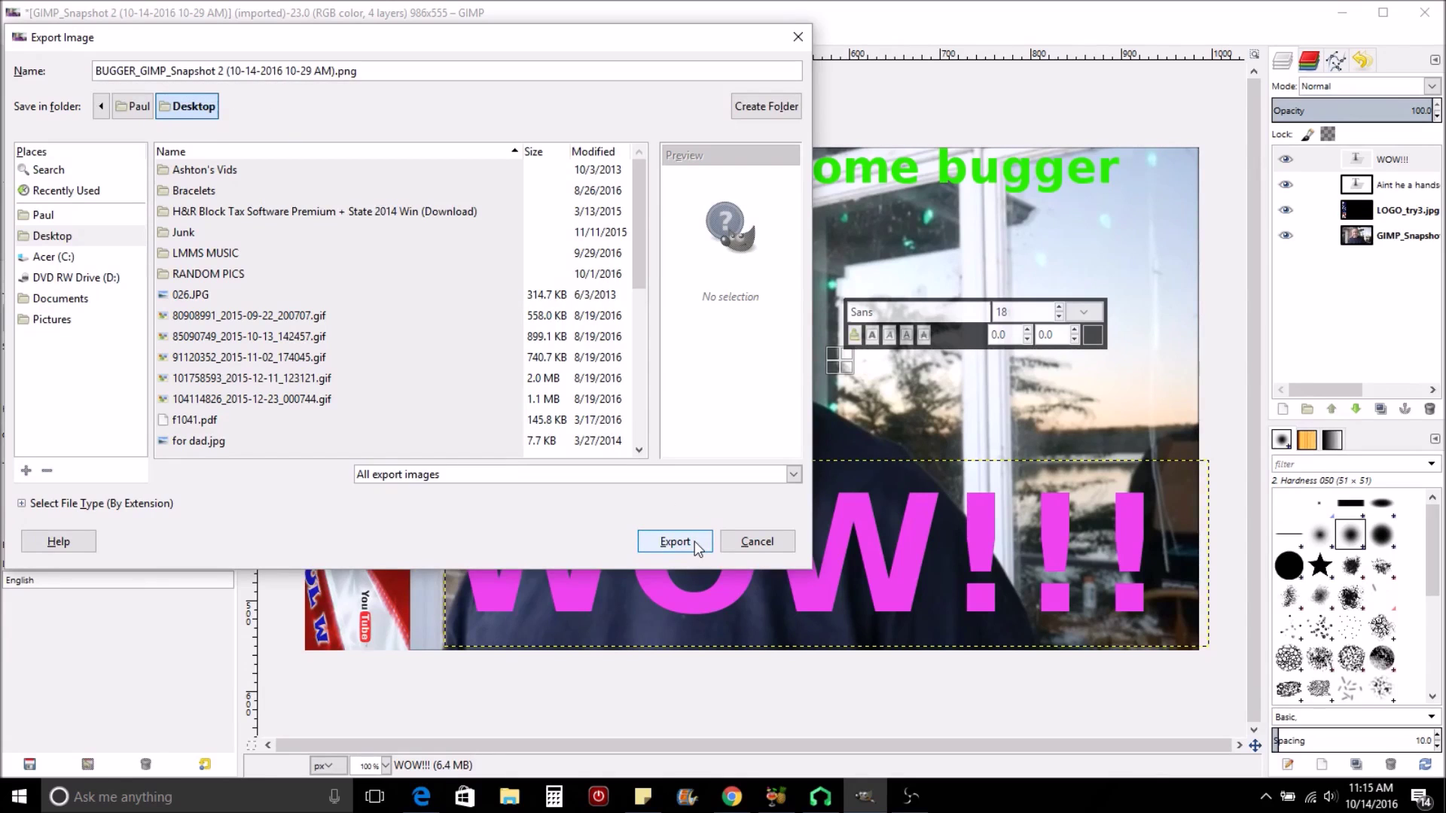
pyautogui.click(688, 541)
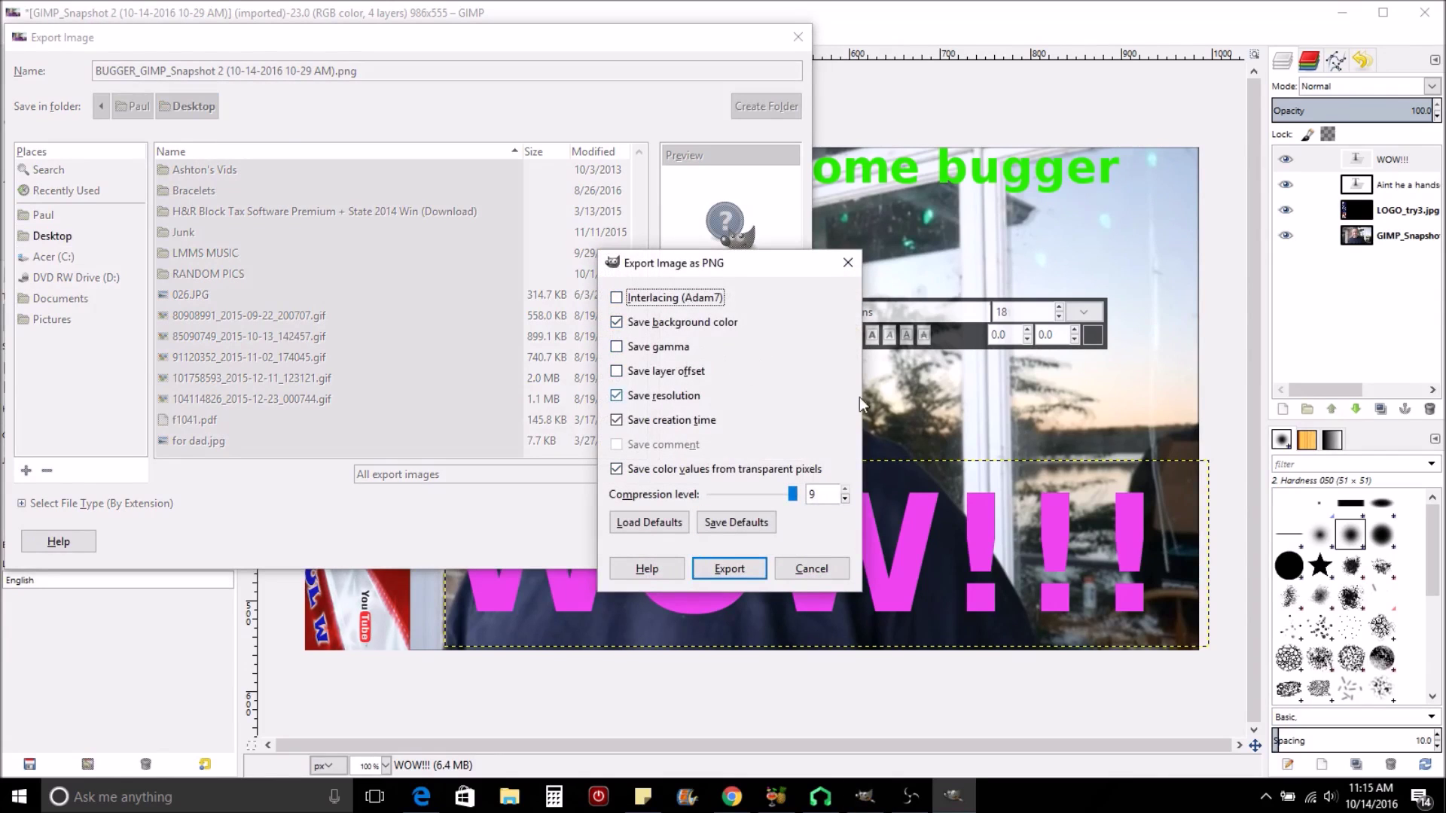
pyautogui.click(727, 568)
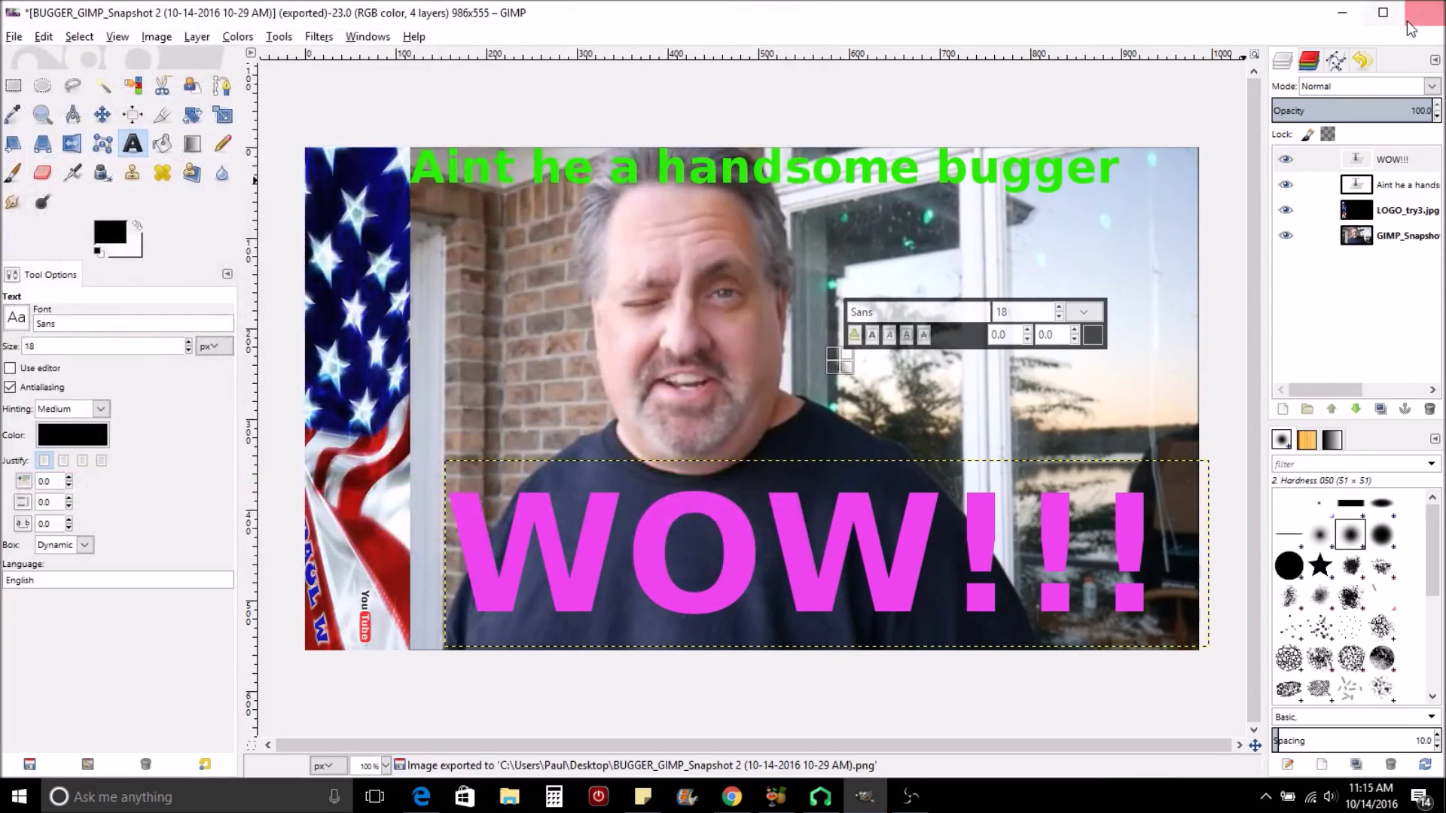
pyautogui.click(1343, 9)
# Step: Minimize the browser and recorder windows and open the exported BUGGER PNG
pyautogui.click(1343, 9)
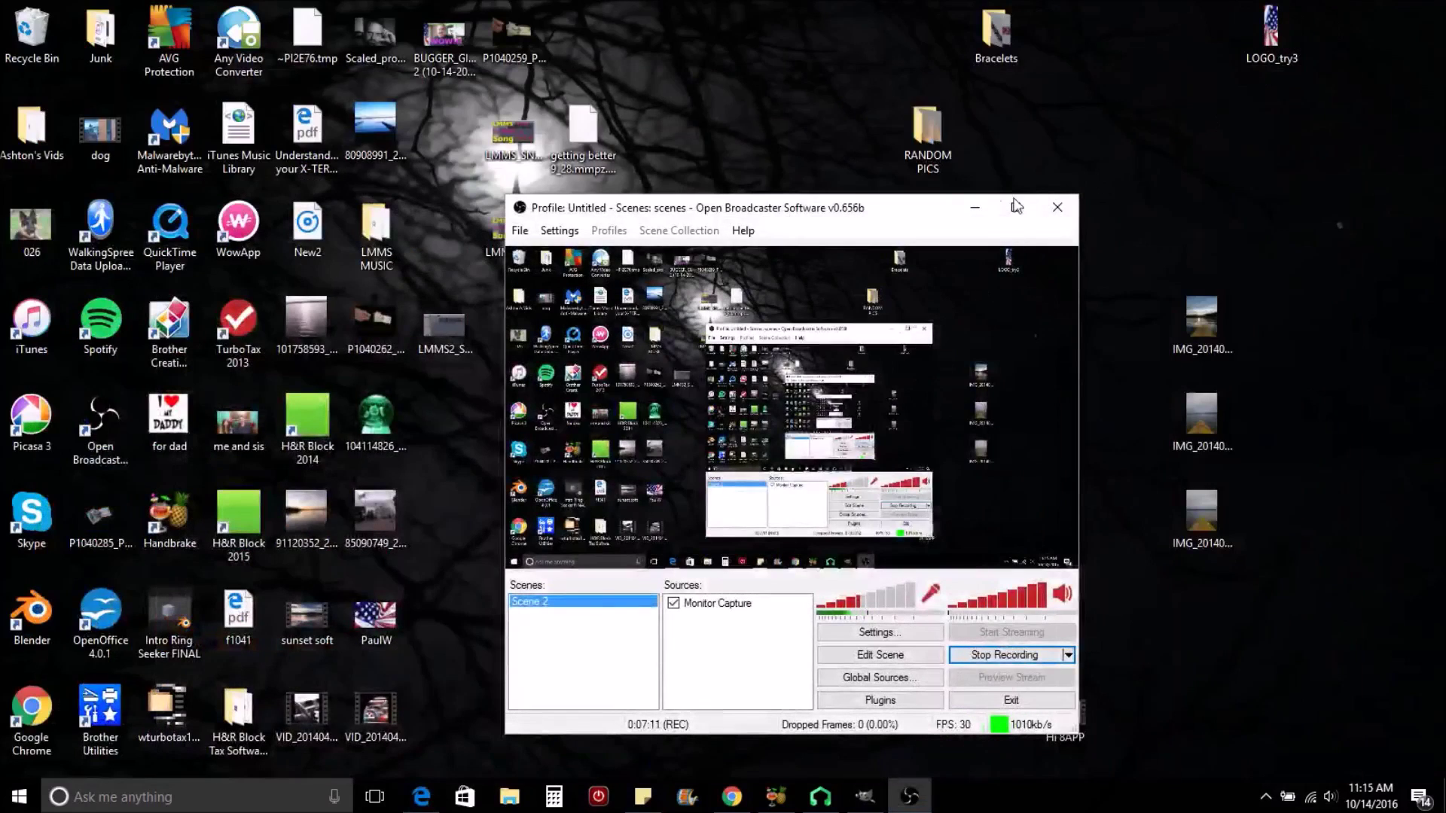
pyautogui.click(975, 208)
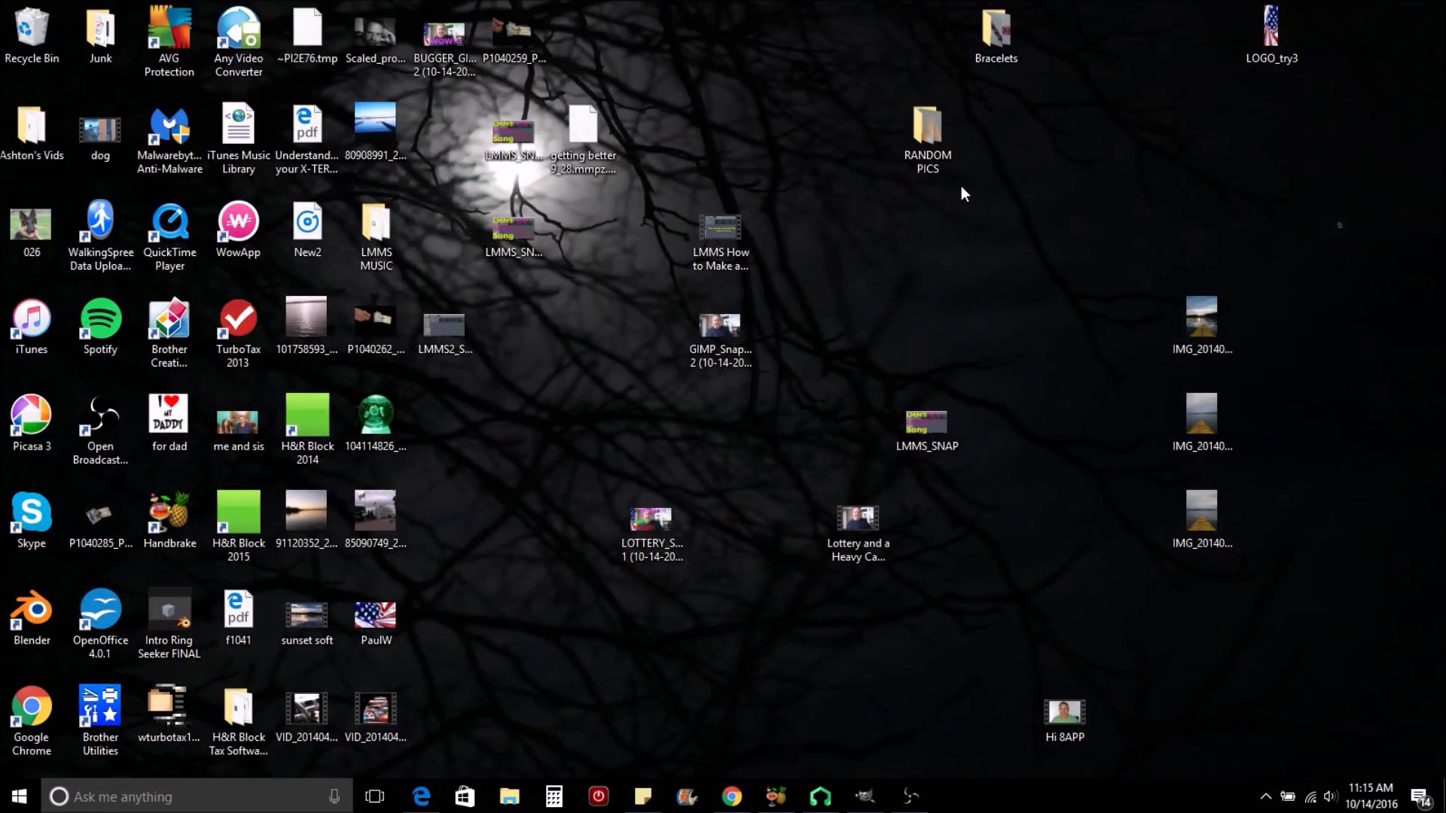
pyautogui.doubleClick(446, 46)
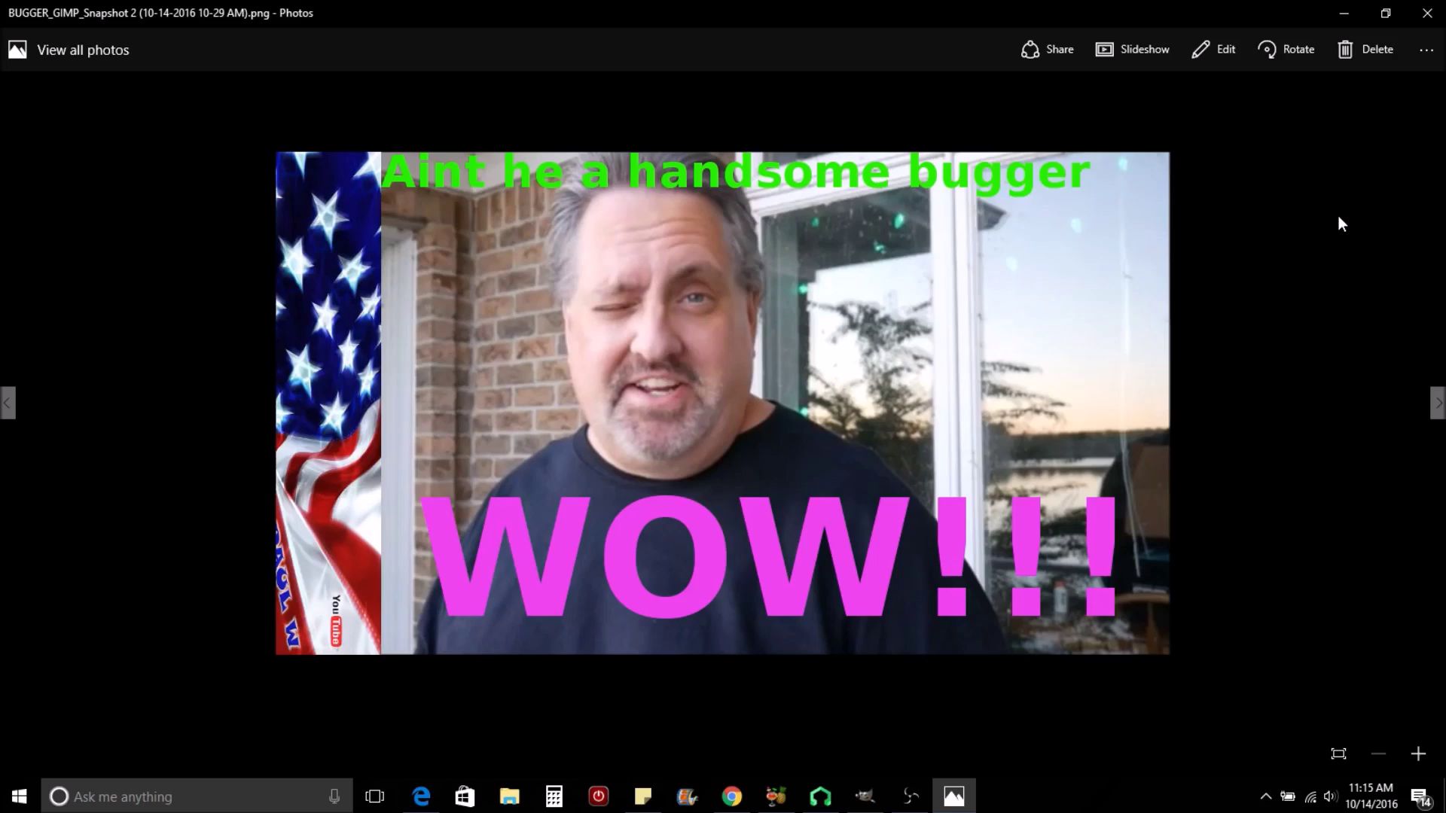